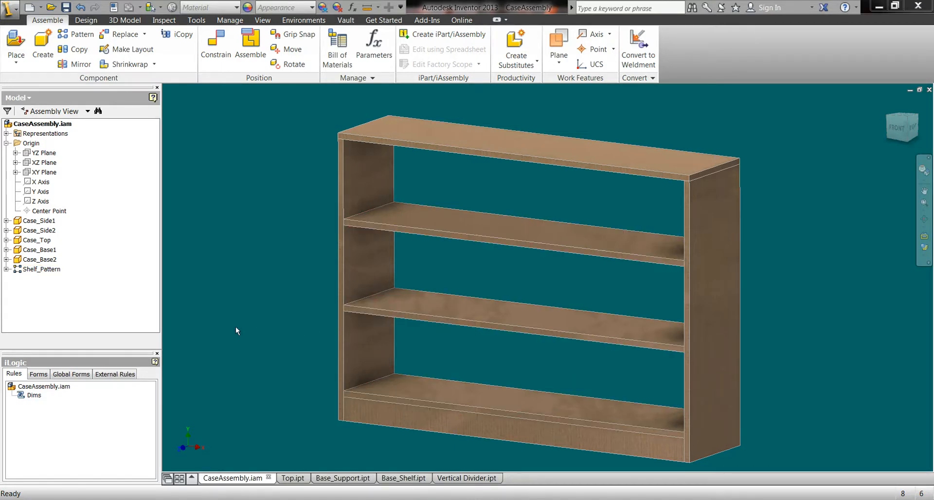
Step: Look at the Vertical Divider part and return to the case assembly
left_click(466, 477)
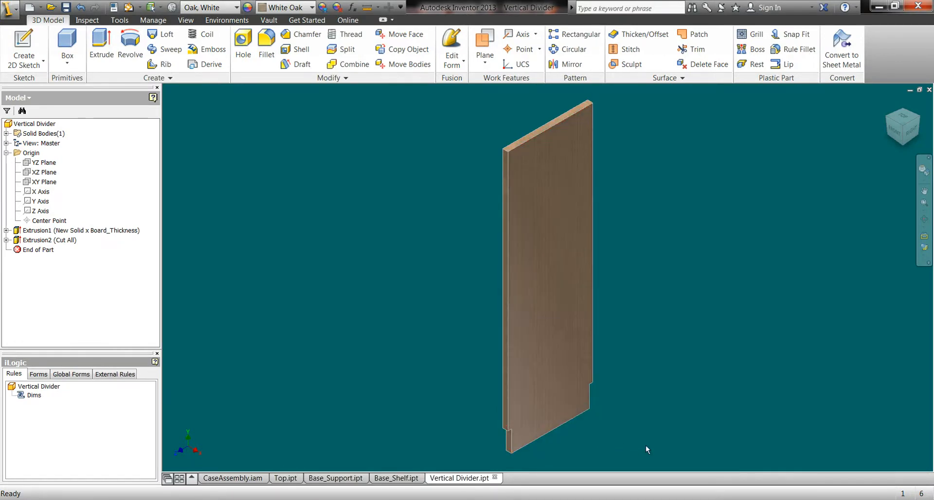
left_click(231, 478)
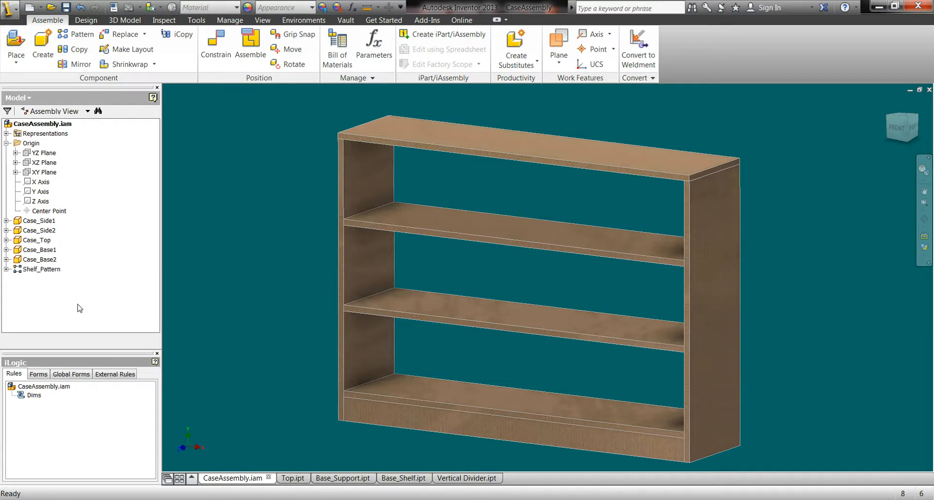
Step: In the assembly's Dims rule, add a base parameter line setting Case_Base1's Board_Thickness equal to Base_Thickness, and save the rule
double_click(34, 395)
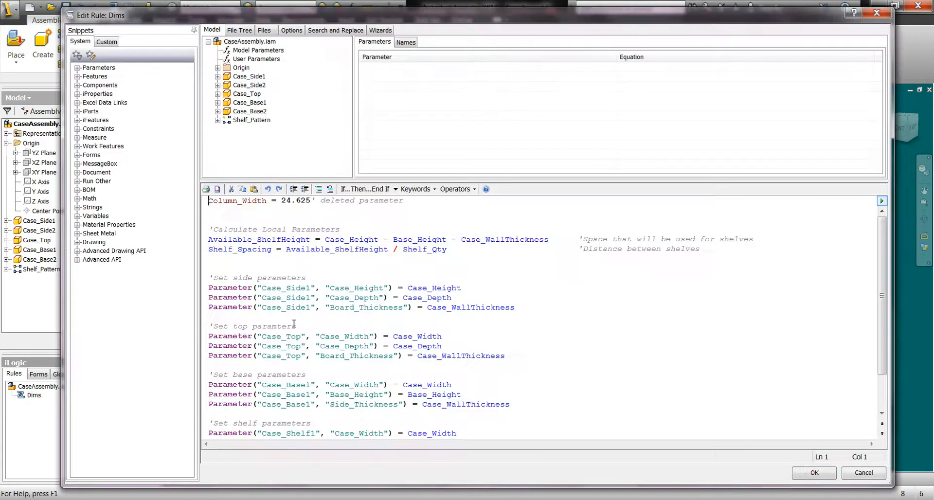
scroll(293, 324, "down", 2)
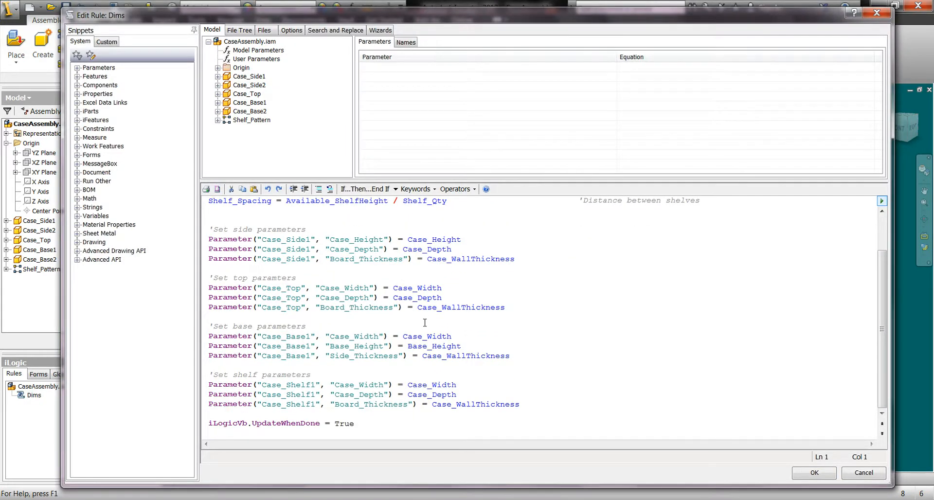
left_click(256, 59)
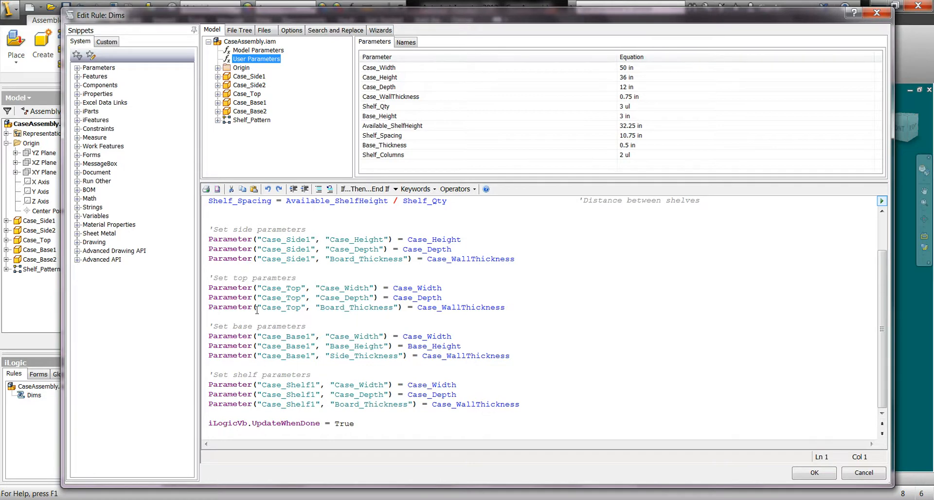
left_click(521, 356)
key("Return")
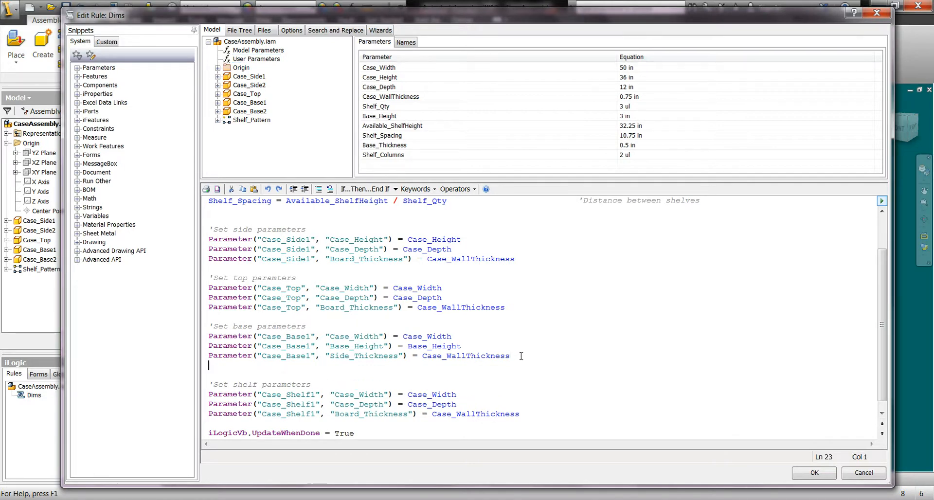
left_click(218, 103)
left_click(265, 120)
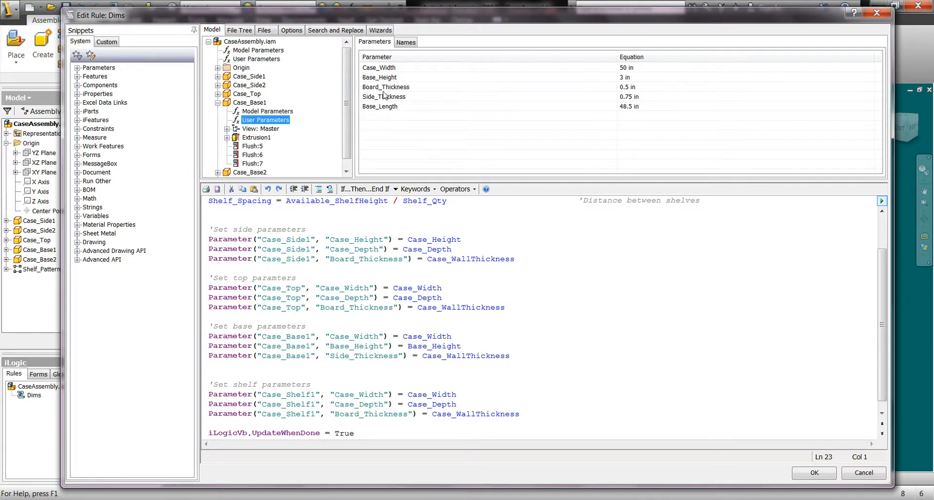
double_click(385, 87)
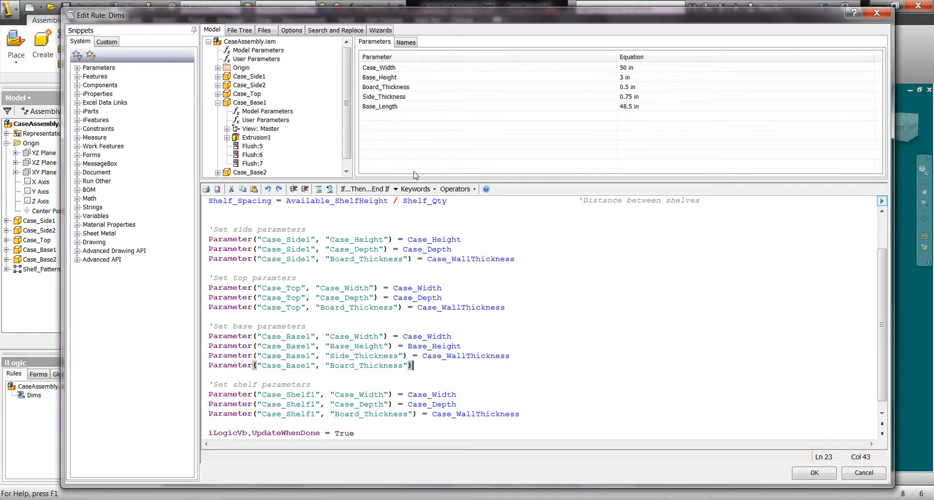
type("=")
left_click(257, 59)
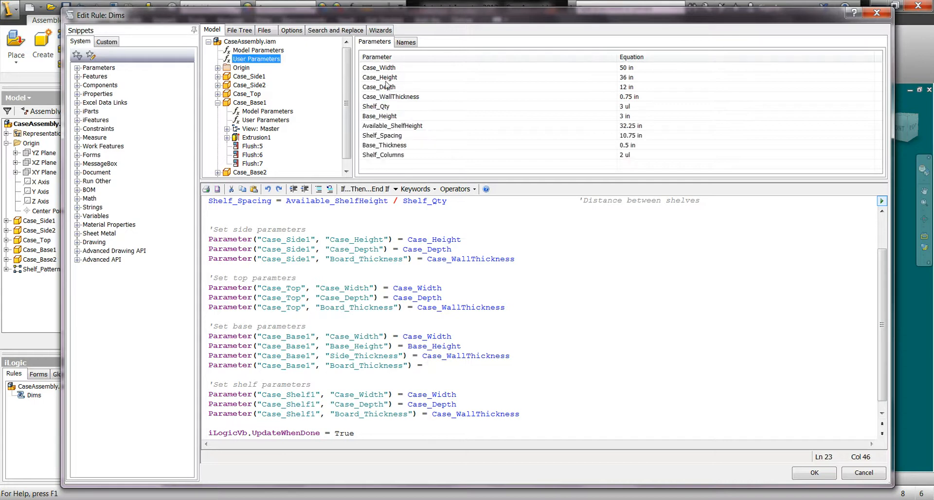
double_click(385, 145)
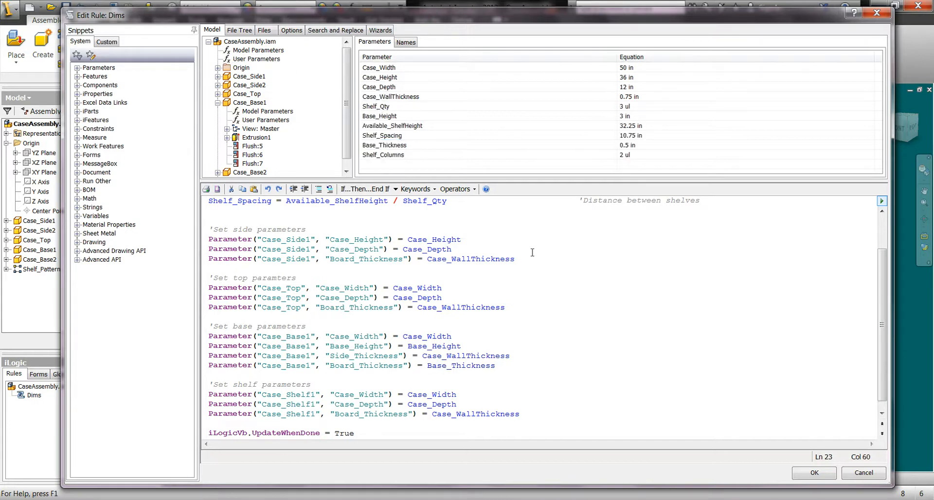
left_click(815, 473)
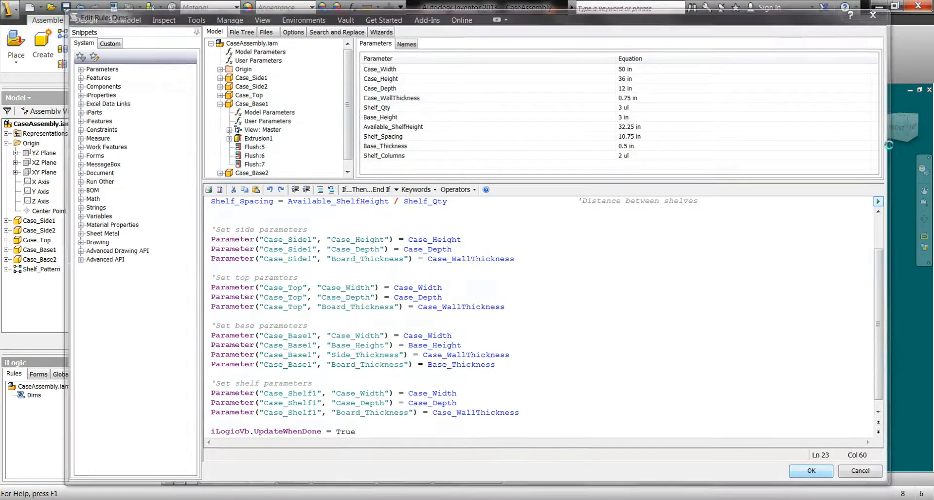
Step: Examine the bookcase's shelf openings from the front and from an angle
left_click(898, 129)
scroll(594, 192, "down", 3)
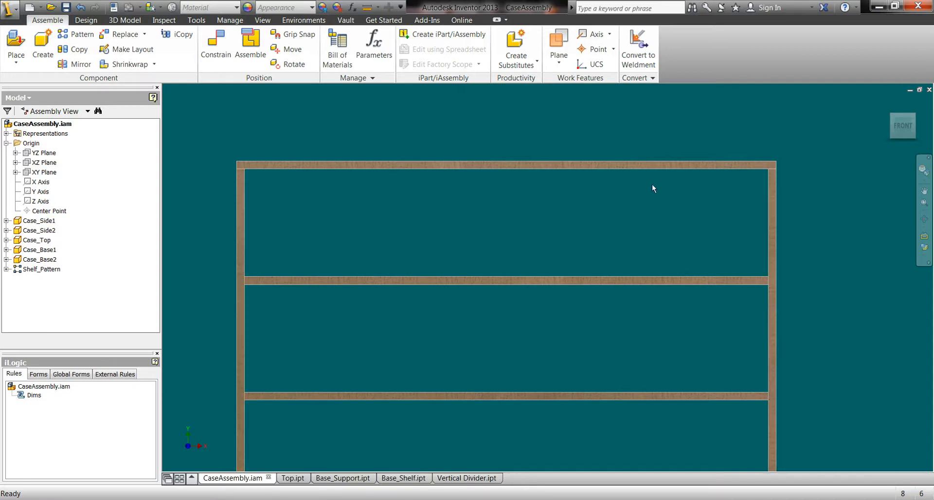
left_click(923, 219)
left_click_drag(651, 258, 614, 268)
right_click(614, 268)
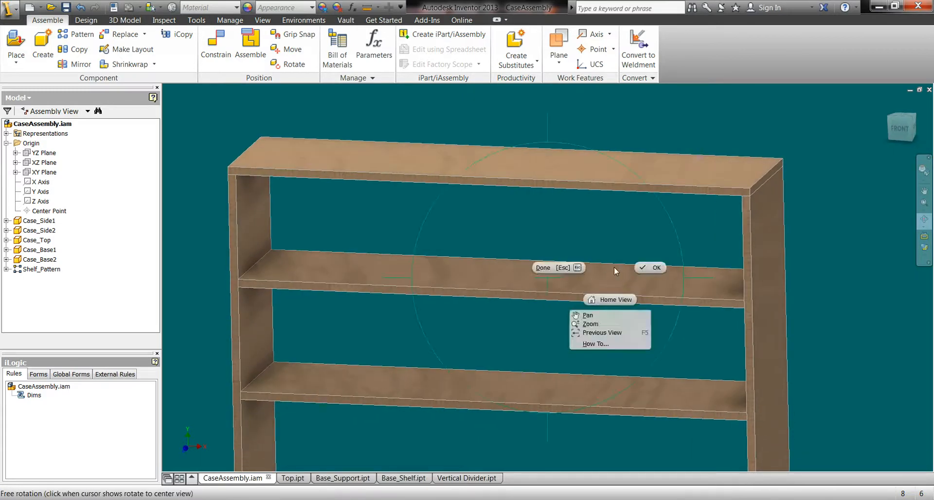
left_click(650, 268)
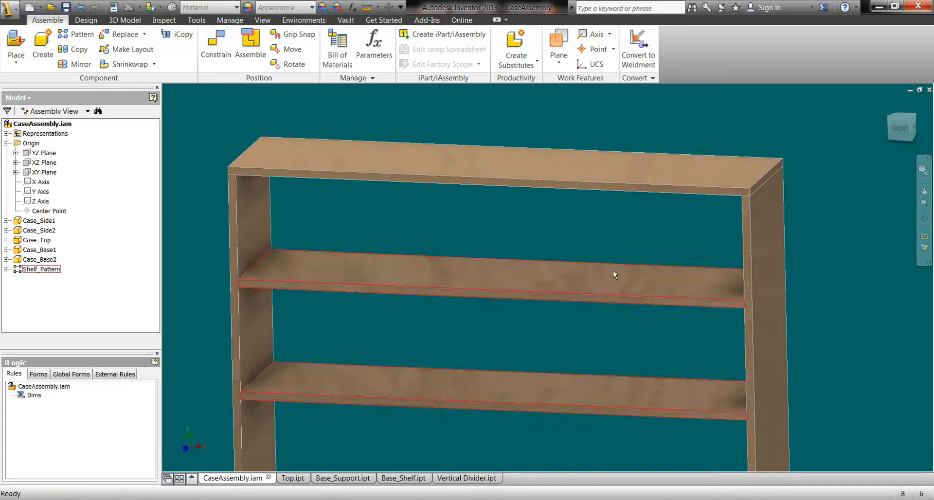
double_click(34, 395)
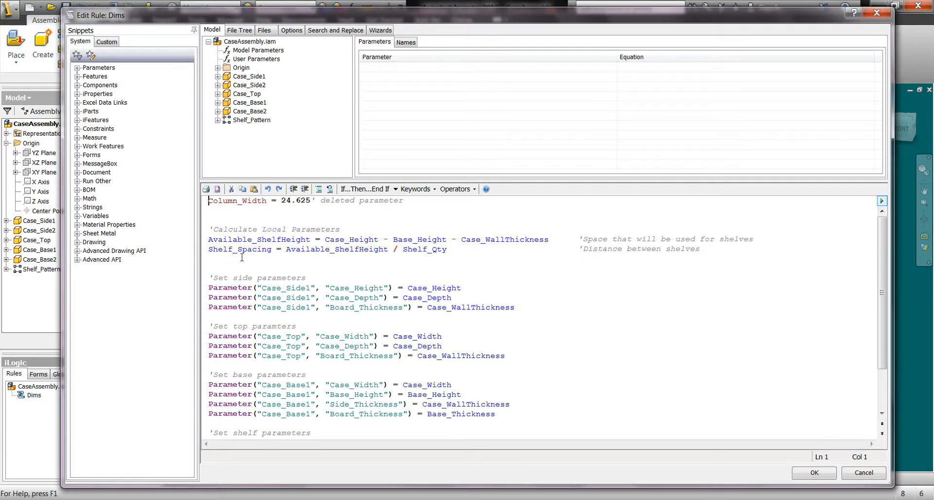
left_click(248, 59)
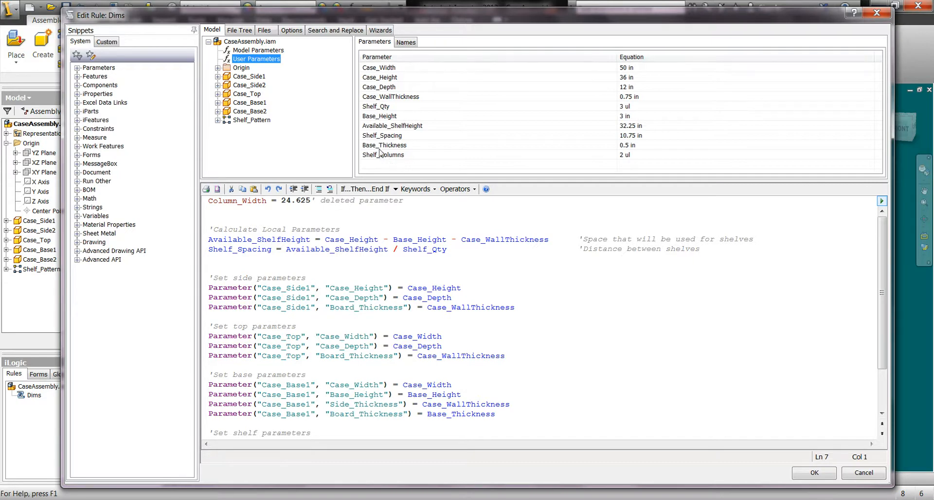
left_click(856, 474)
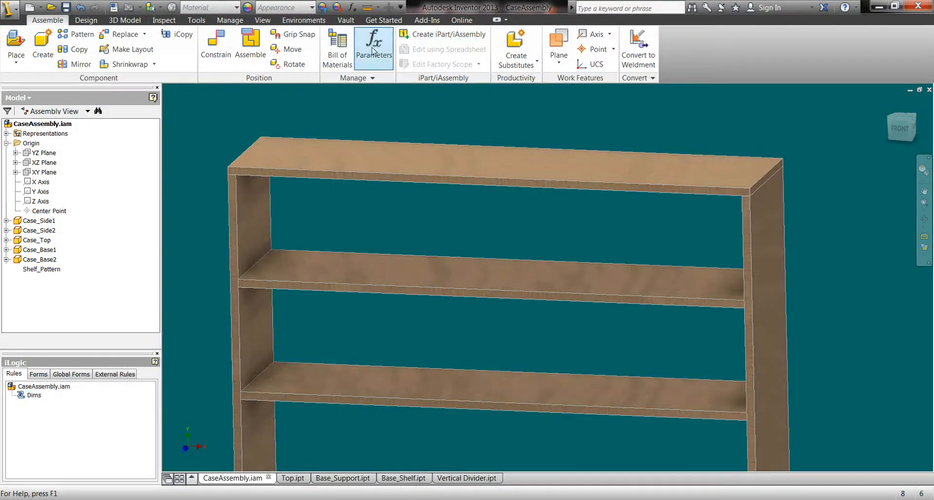
Step: Add a numeric user parameter named Column_Width in inches to the assembly
left_click(374, 49)
left_click(258, 444)
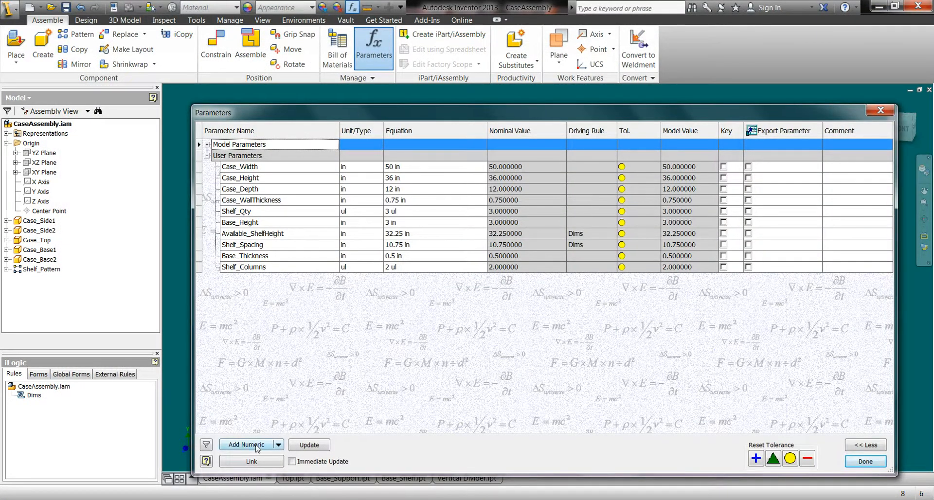
type("Co")
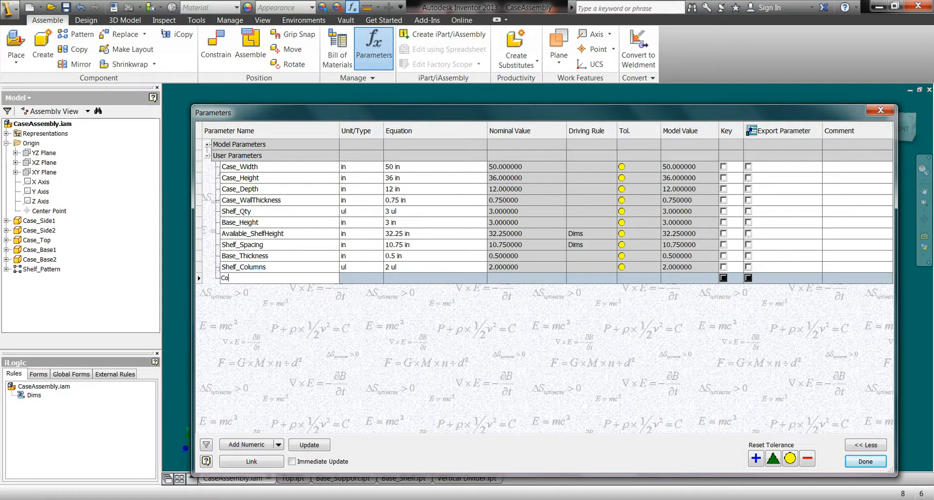
type("lumn_Width")
key("Tab")
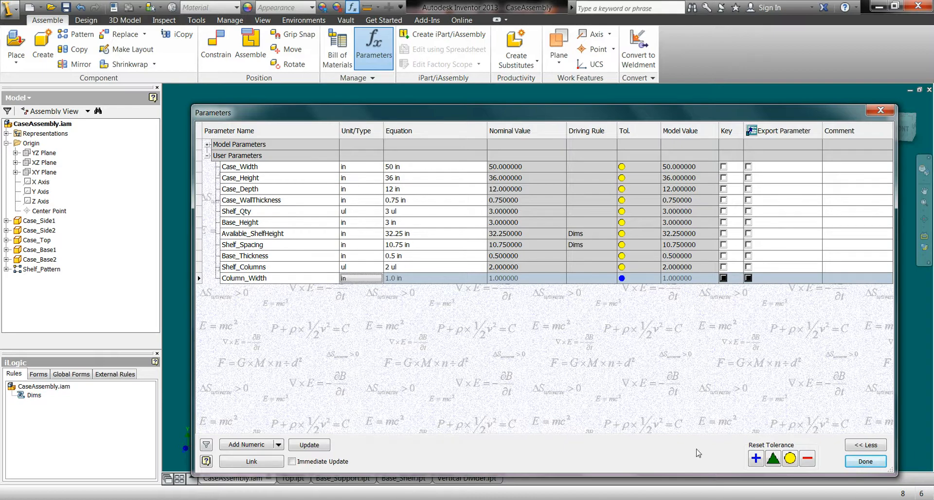
left_click(865, 462)
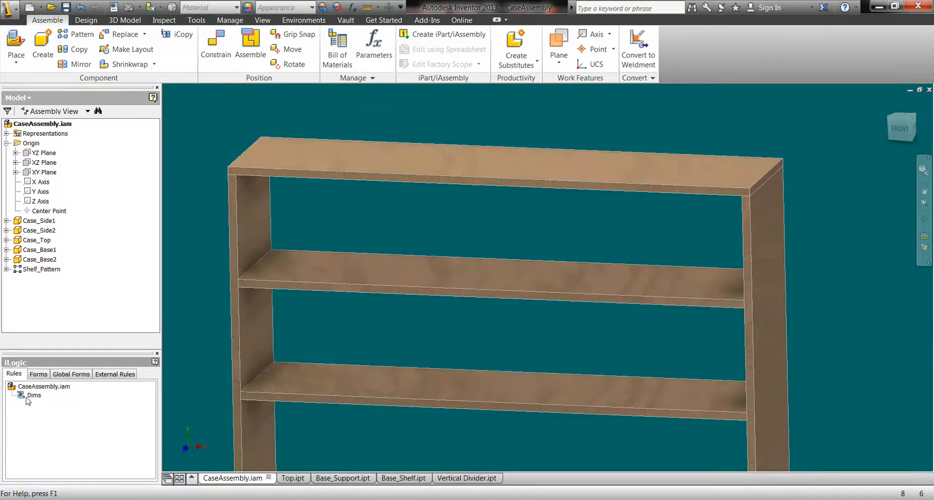
Step: In the Dims rule's local parameters, add Column_Width = (Case_Width - Case_WallThickness) / Shelf_Columns below the Shelf_Spacing line
double_click(33, 395)
left_click(226, 264)
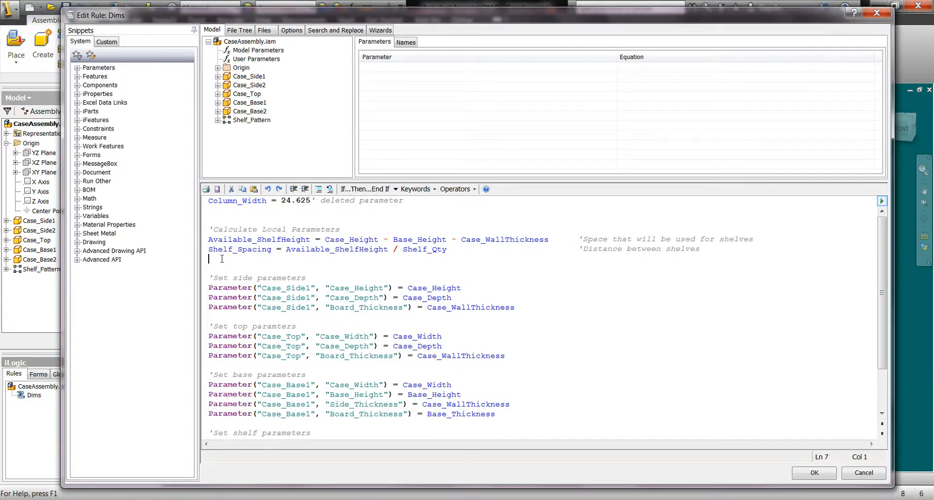
left_click(252, 59)
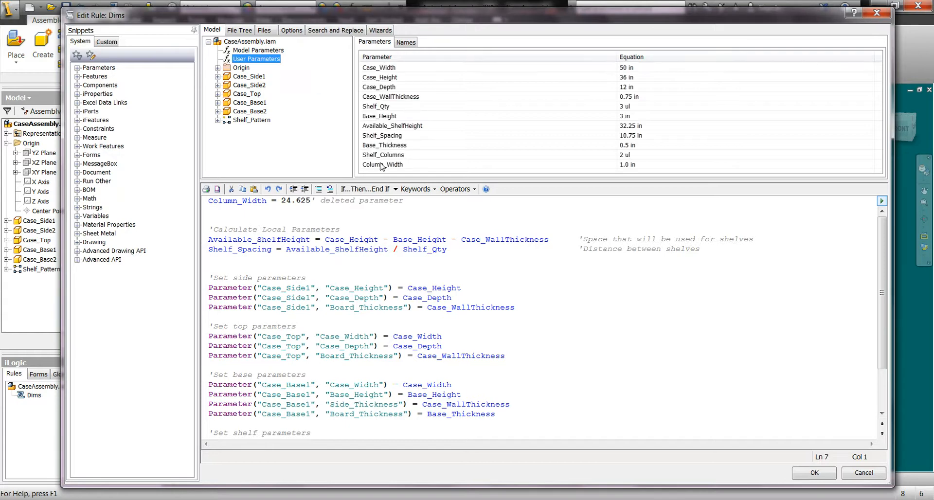
double_click(382, 165)
type("=")
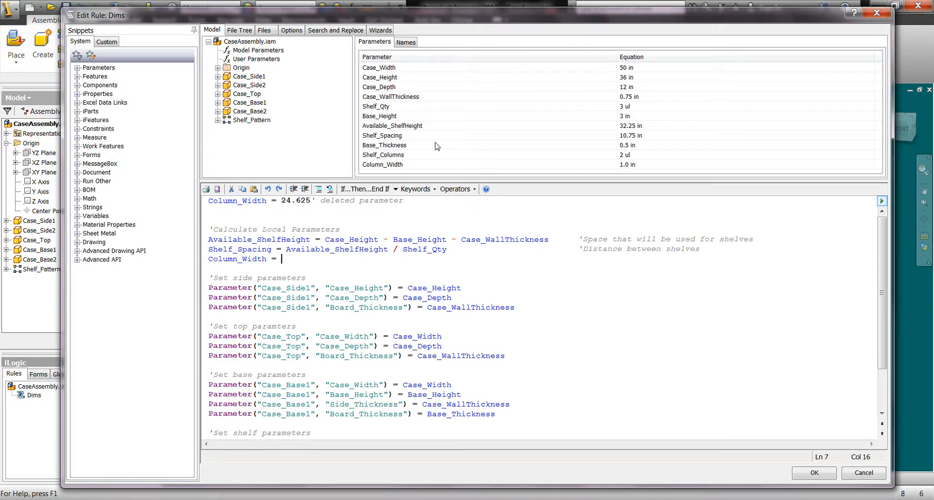
double_click(384, 68)
double_click(391, 97)
left_click(281, 258)
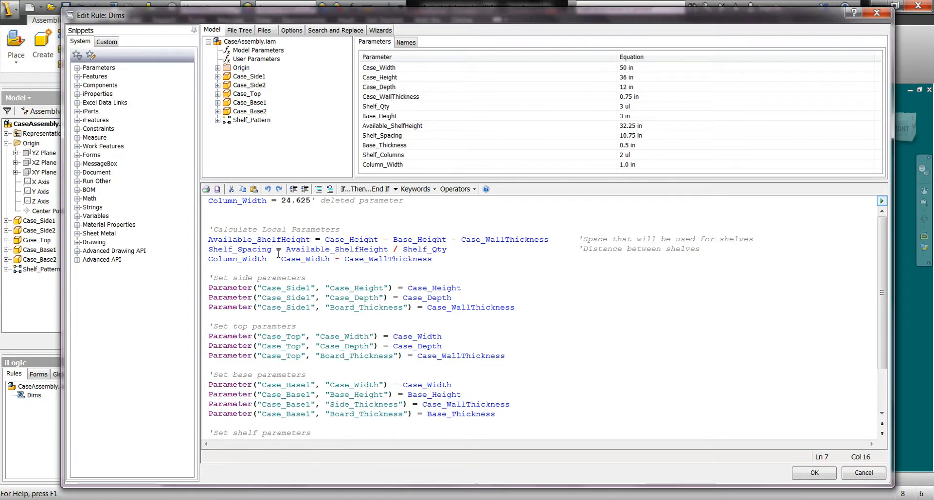
type("(")
left_click(452, 261)
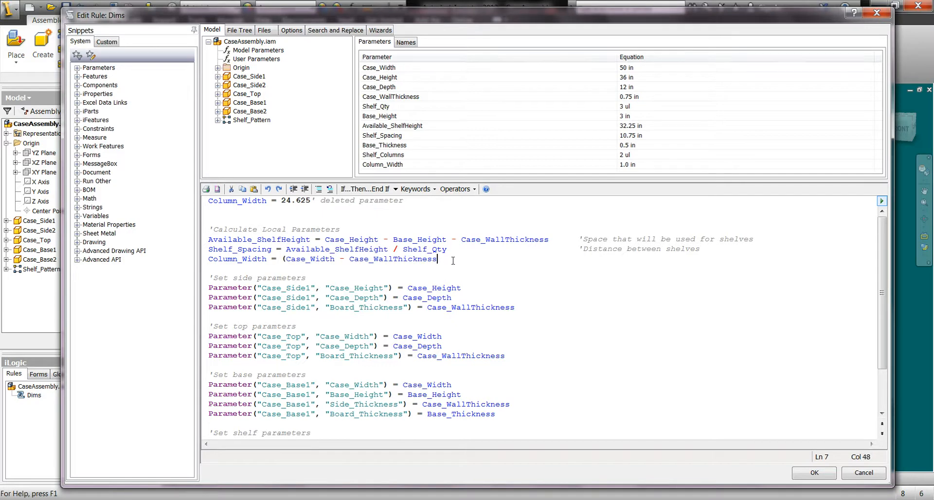
type(") /")
double_click(378, 156)
Step: Add the aligned comment 'Distance between column center lines' to the new Column_Width line and save the rule
key("Tab")
key("Tab")
type("'Distance b")
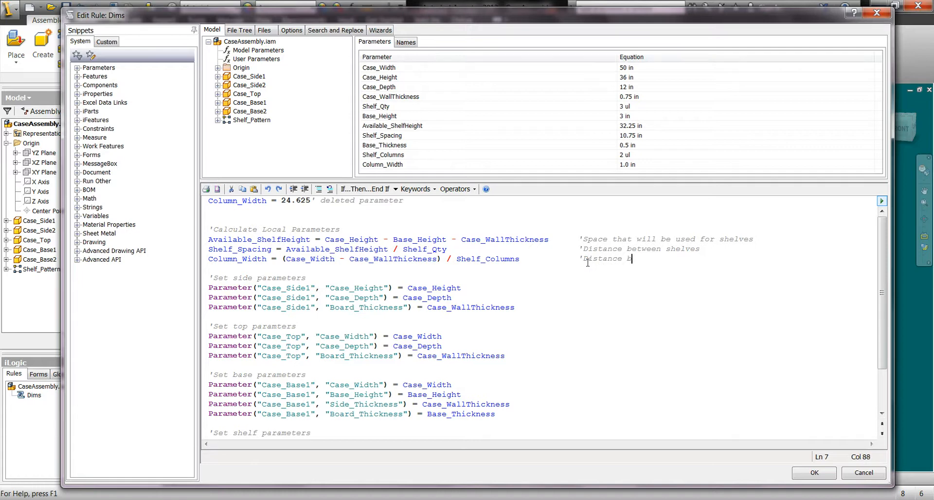
type("etween column center lines")
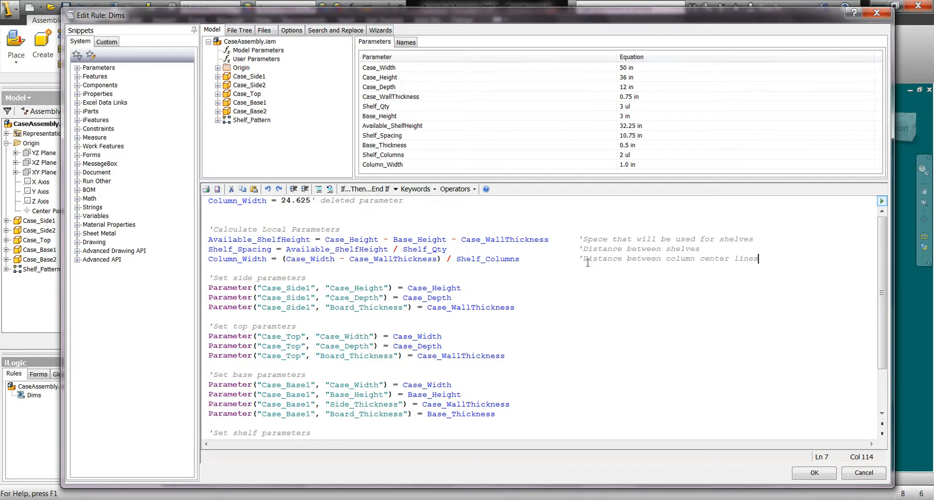
left_click(807, 473)
Step: Check the calculated Column_Width in the assembly's parameter list and view the whole bookcase from an angle
left_click(374, 46)
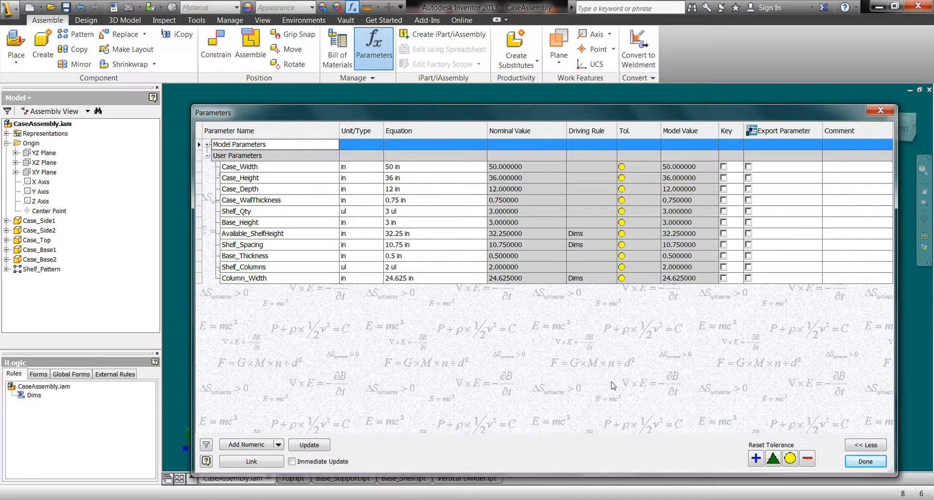
left_click(859, 461)
scroll(526, 234, "down", 3)
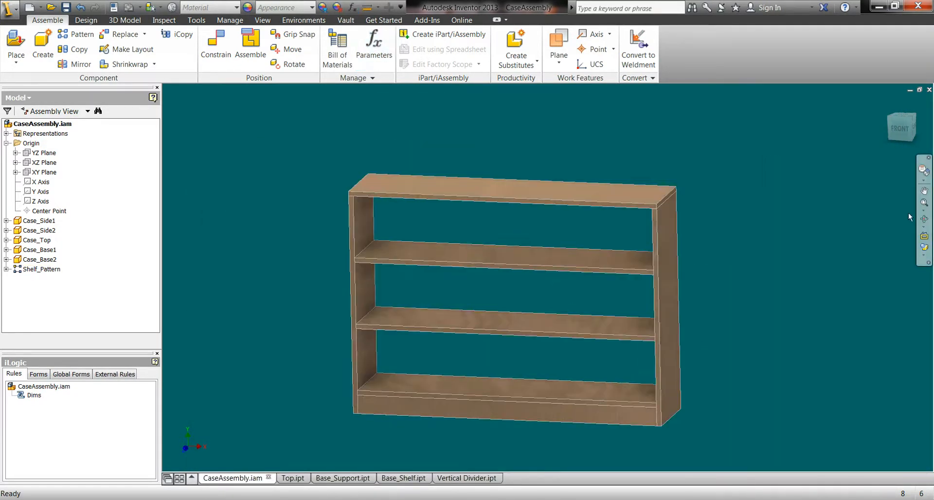
left_click(924, 219)
left_click_drag(617, 323, 587, 349)
right_click(588, 348)
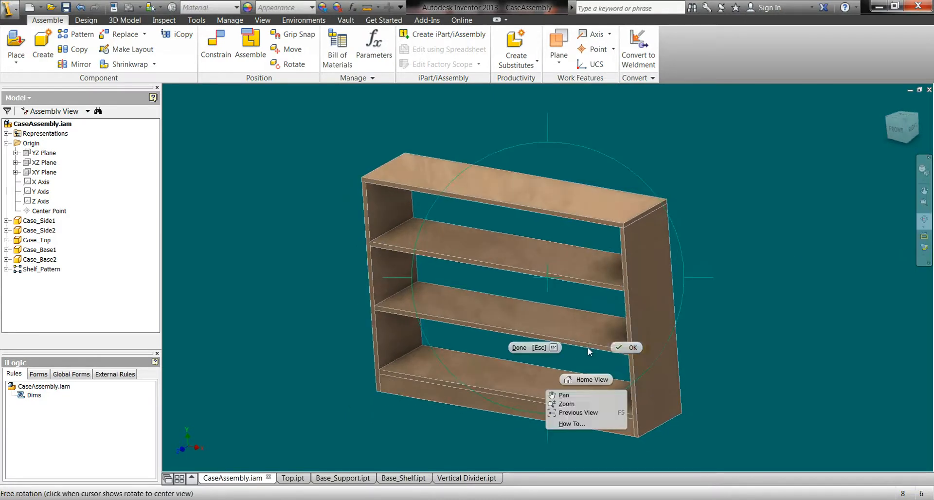
left_click(624, 348)
Step: Comment out the Shelf_Length line in the Base_Shelf part's Dims rule, and return to the case assembly
left_click(402, 478)
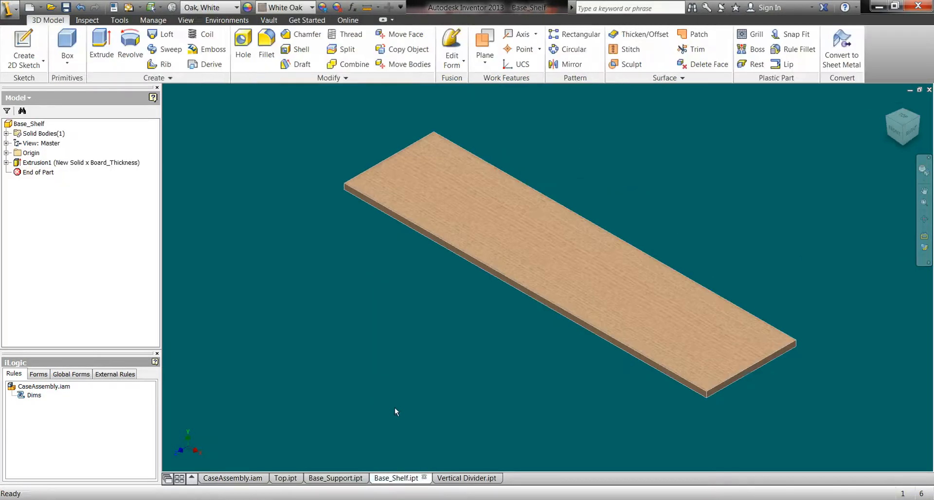
double_click(23, 398)
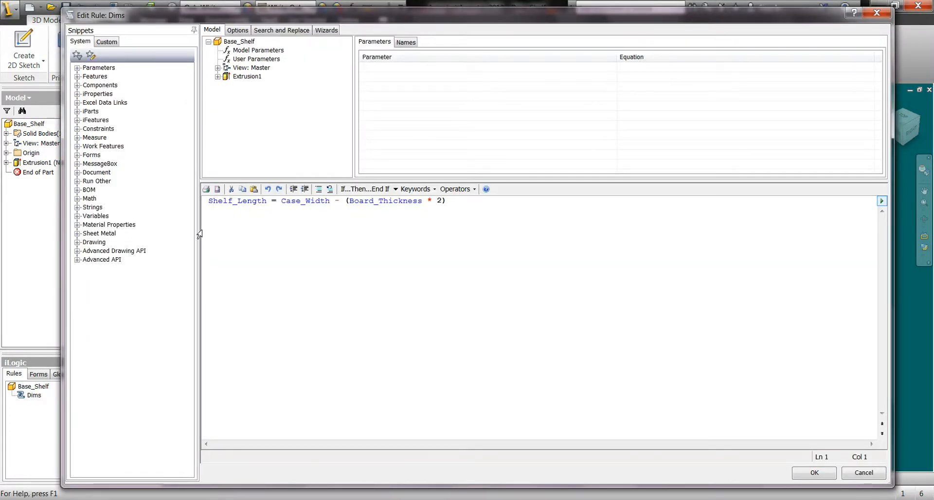
type("'")
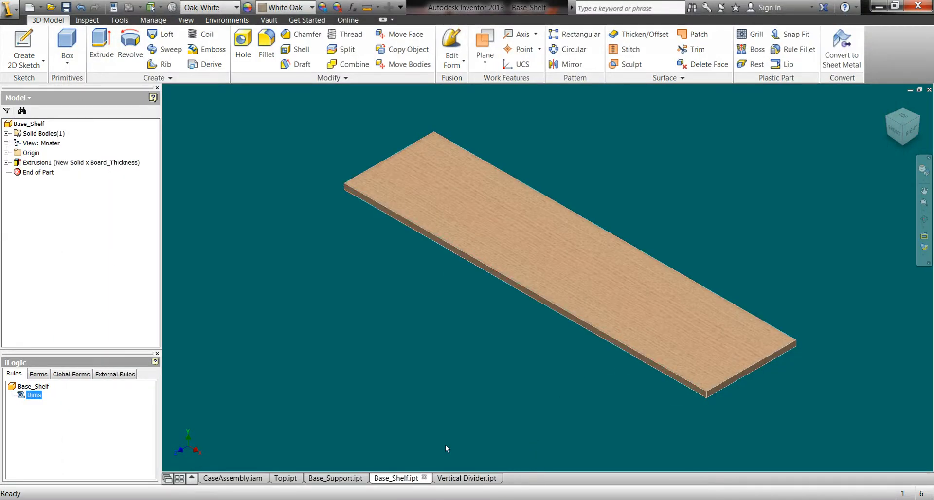
left_click(222, 478)
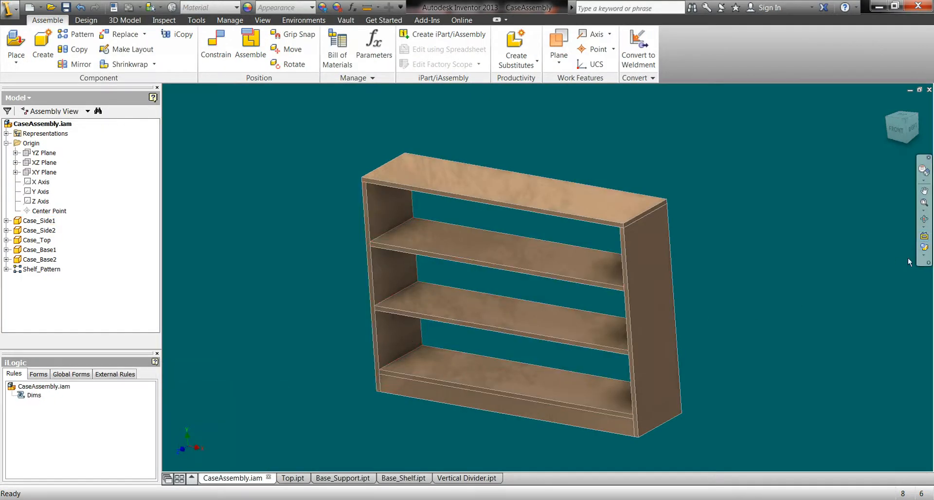
Step: In the case assembly's Dims rule, add a Shelf_Length parameter reference for Case_Shelf1 below the shelf's Board_Thickness line
left_click(22, 395)
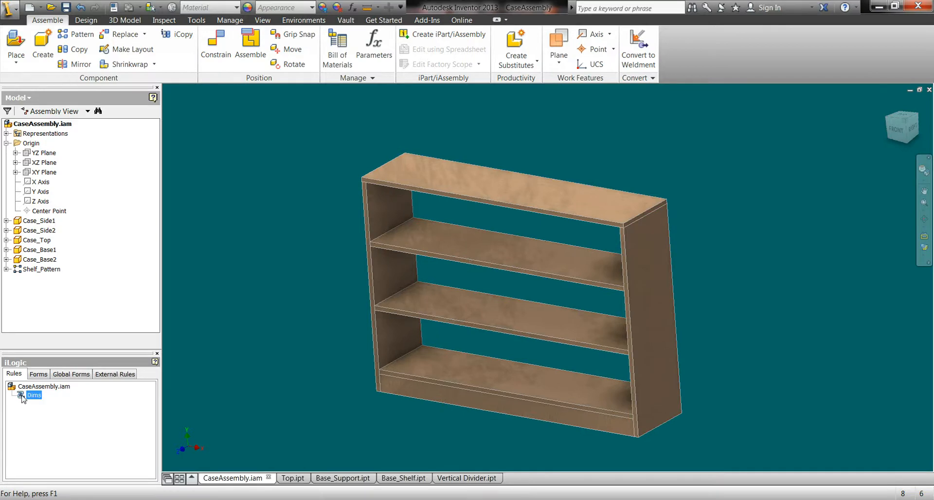
double_click(22, 396)
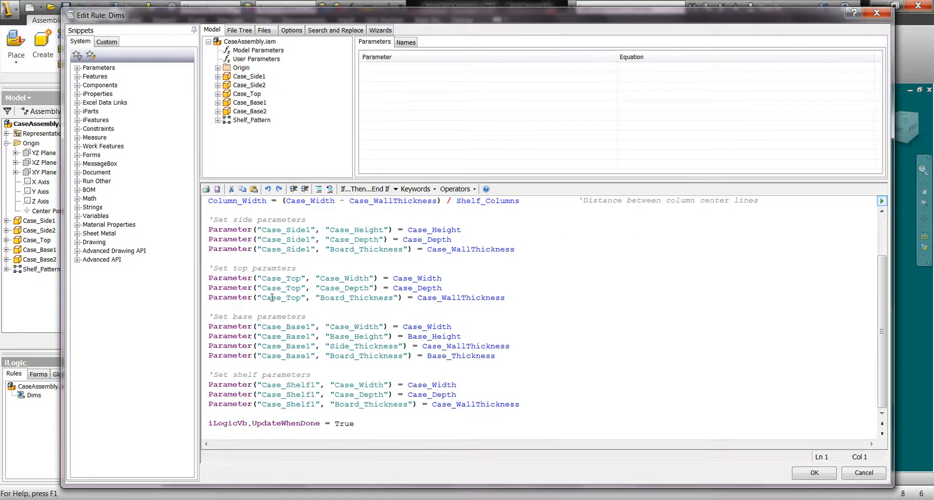
left_click(533, 404)
key("Return")
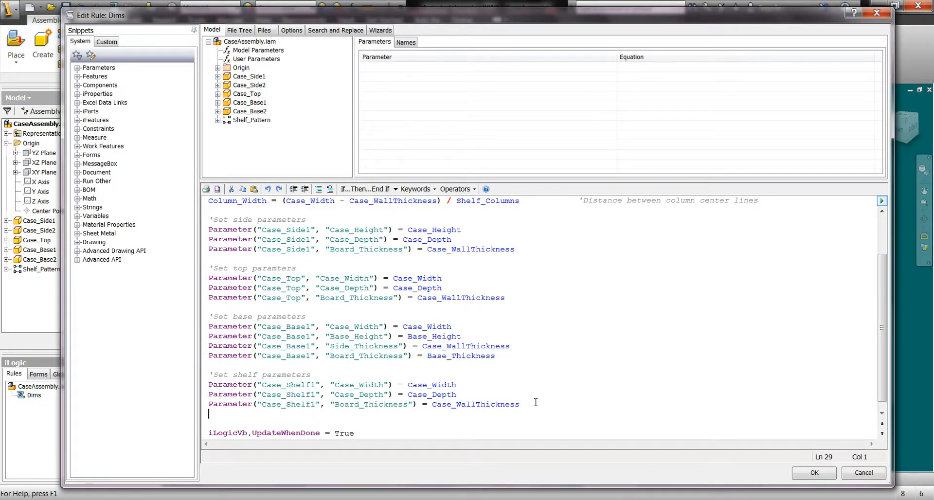
left_click(217, 119)
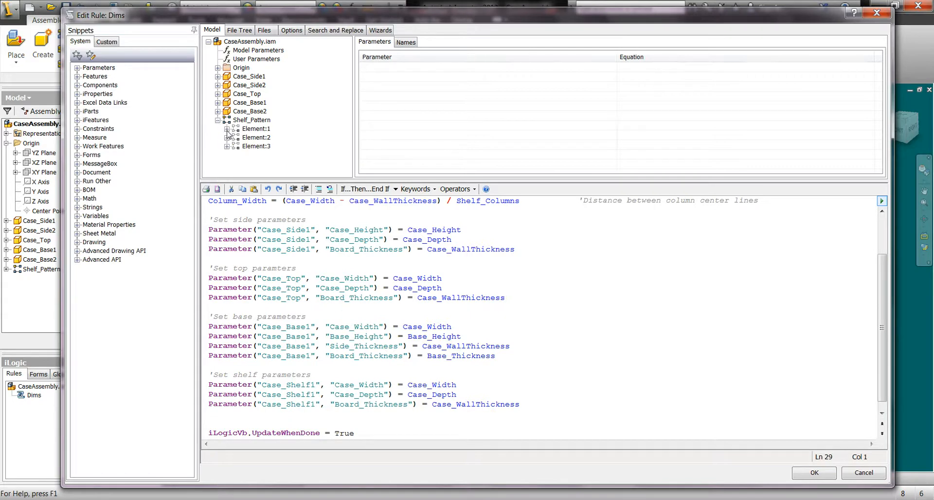
left_click(227, 129)
left_click(236, 137)
left_click(280, 129)
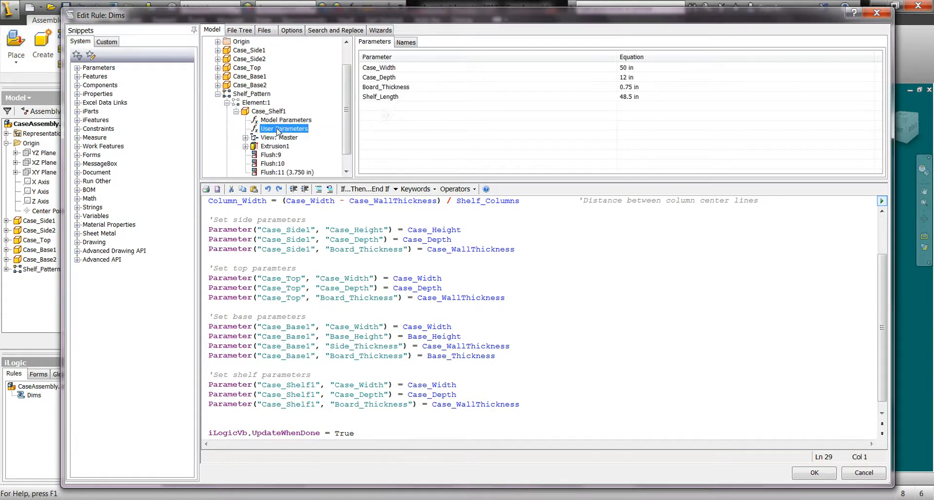
left_click(395, 99)
double_click(394, 97)
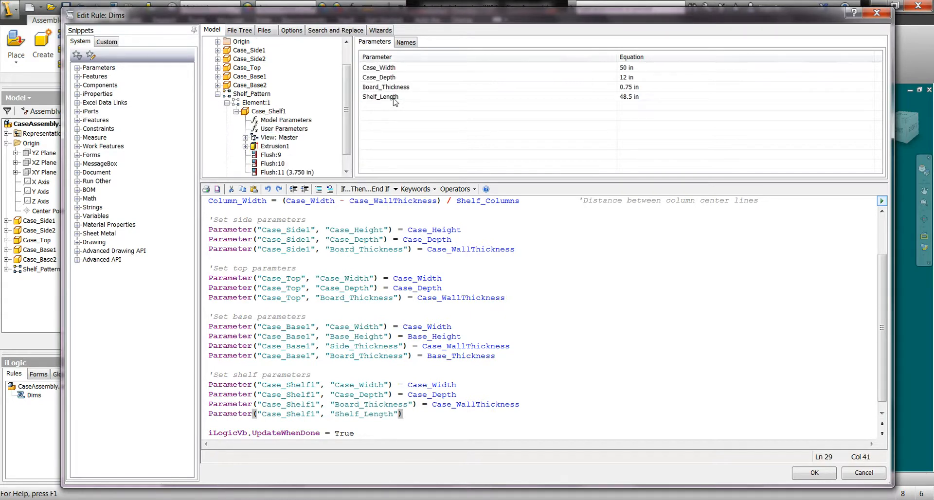
Step: Set Case_Shelf1's Shelf_Length equal to Column_Width - Case_WallThickness in the new line and save the rule
type("=")
left_click_drag(346, 72, 348, 56)
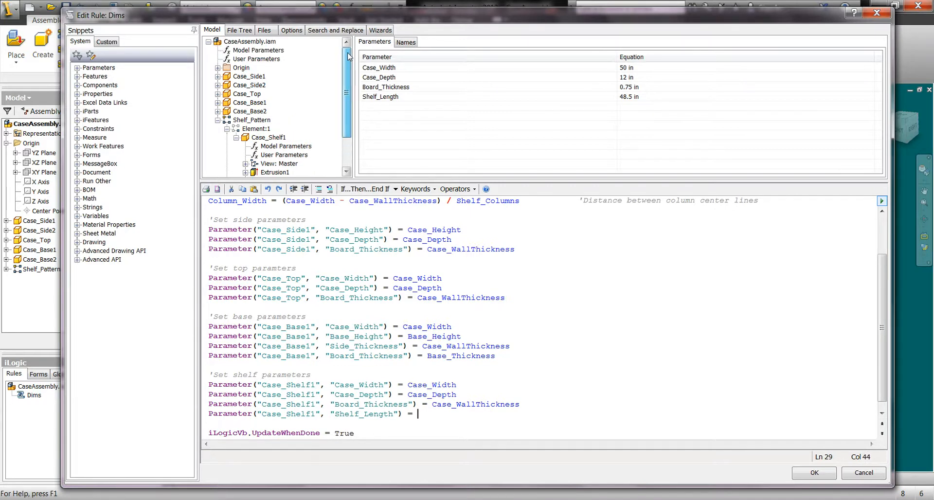
left_click(257, 59)
left_click(383, 164)
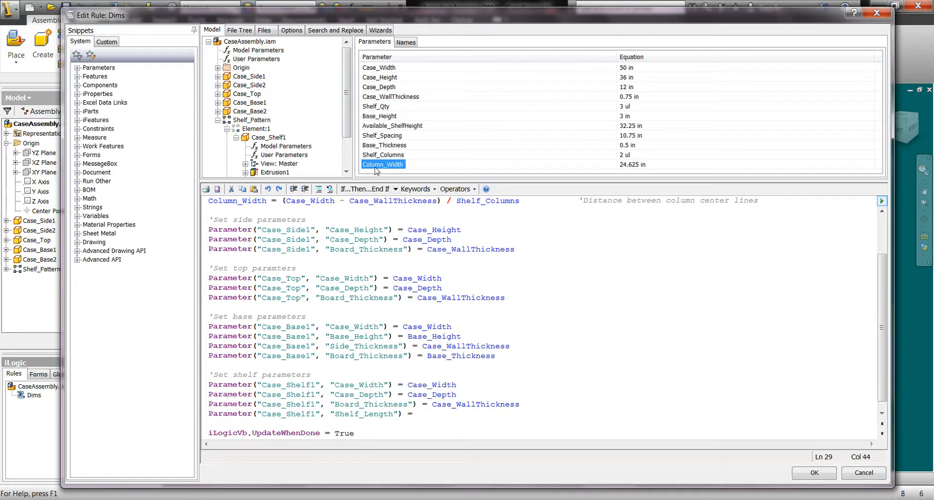
double_click(378, 166)
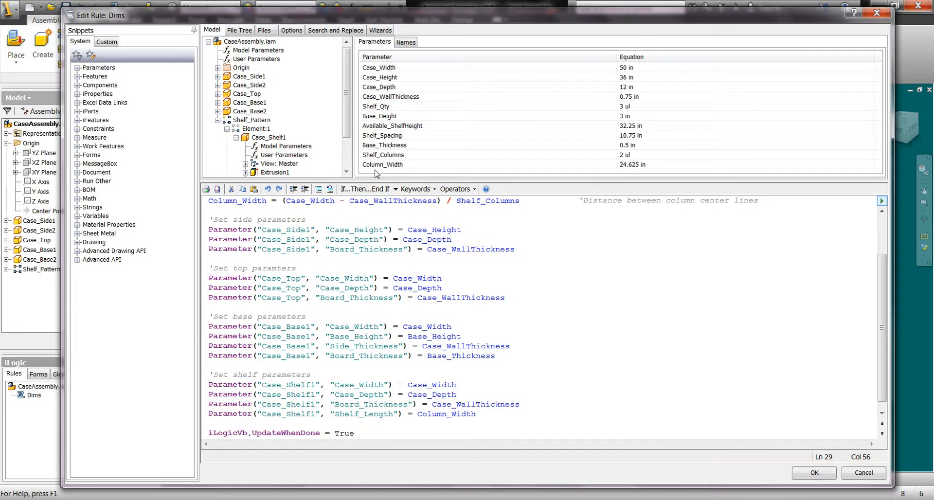
type("-")
double_click(389, 97)
left_click(814, 473)
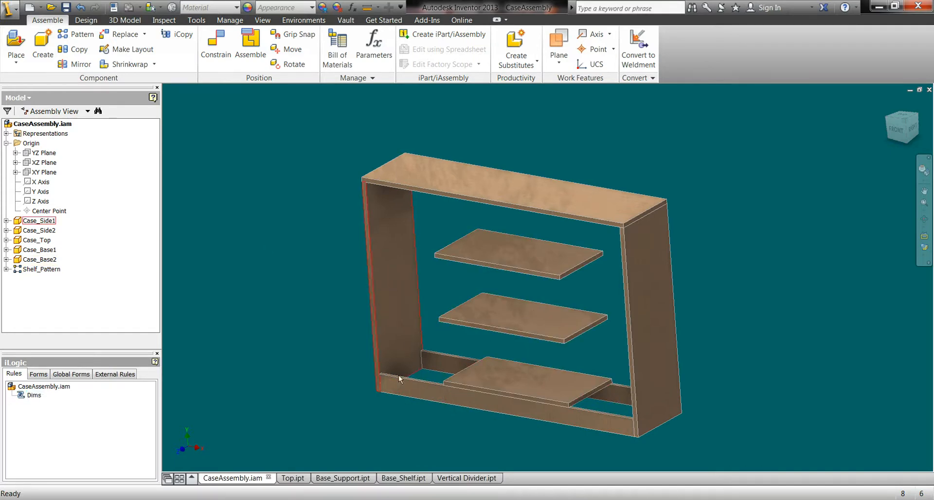
Step: Begin the Flush:9 offset expression of Case_Shelf1 in the shelf pattern's first element with (Case_Width - Case_WallThickness)
left_click(6, 269)
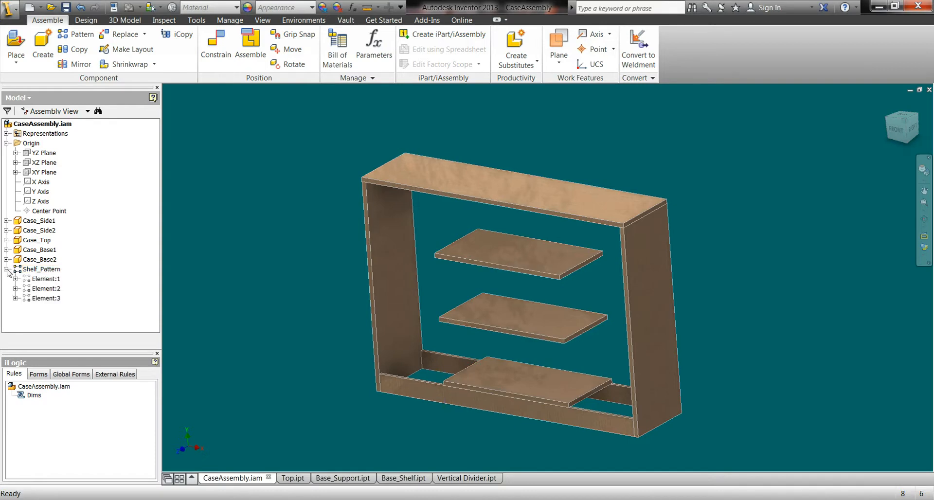
left_click(15, 279)
left_click(25, 288)
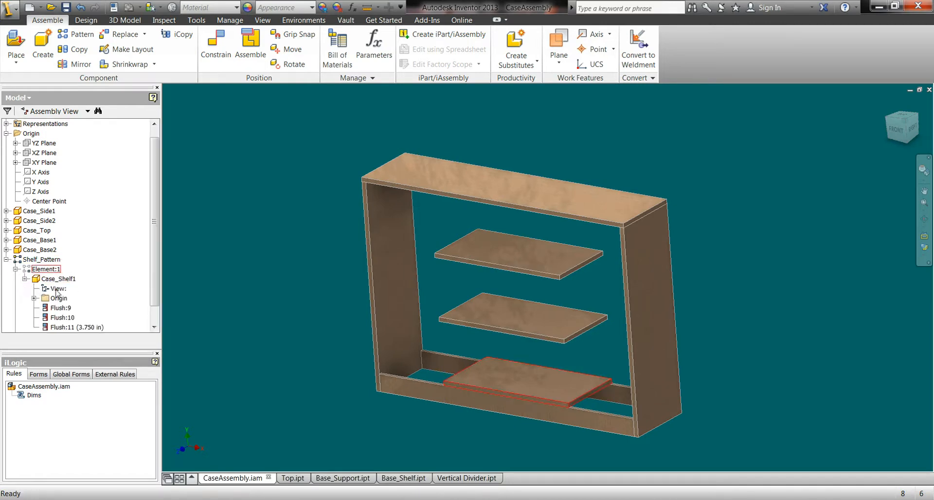
left_click(55, 308)
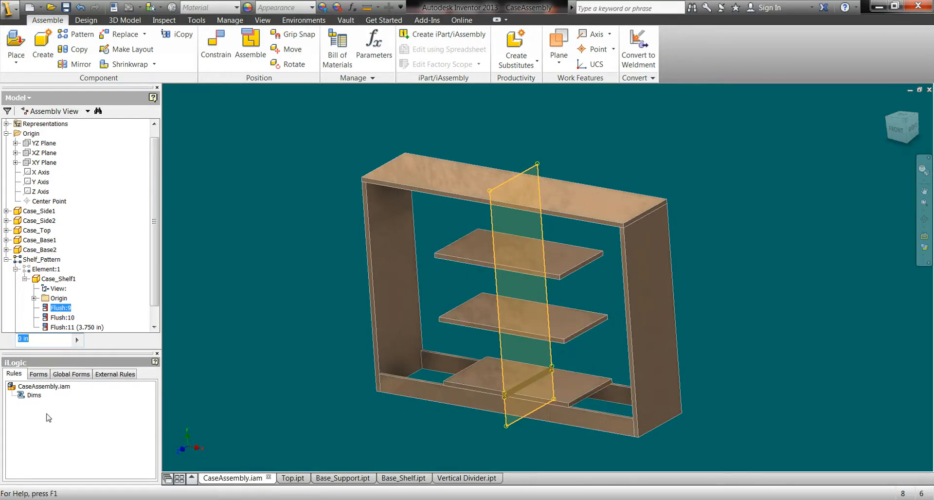
double_click(46, 307)
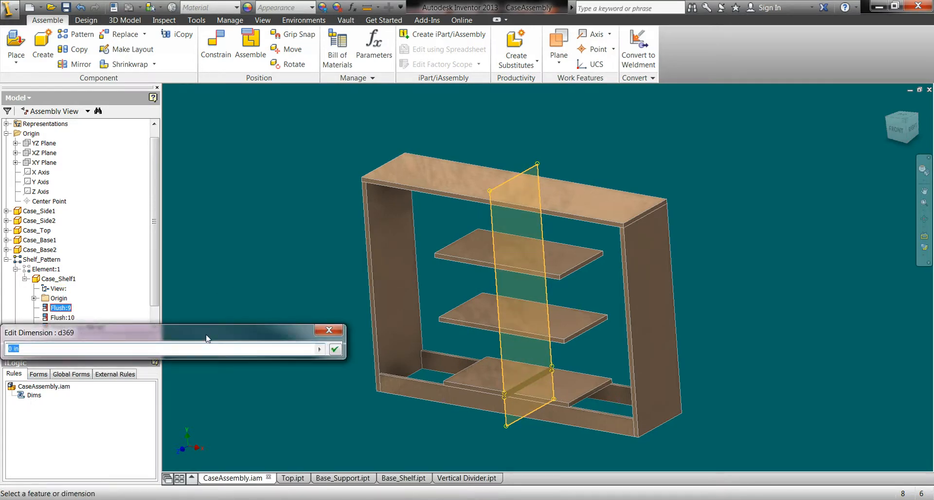
left_click_drag(208, 335, 383, 205)
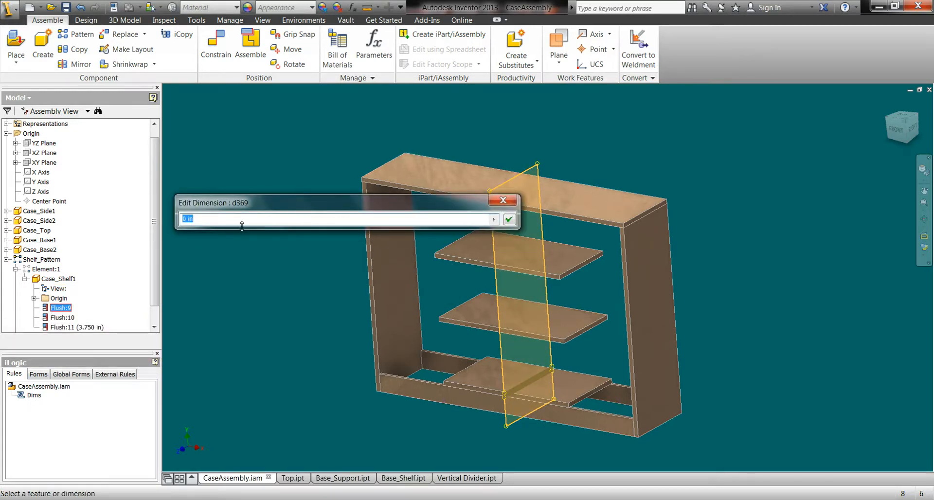
type("(")
left_click(493, 221)
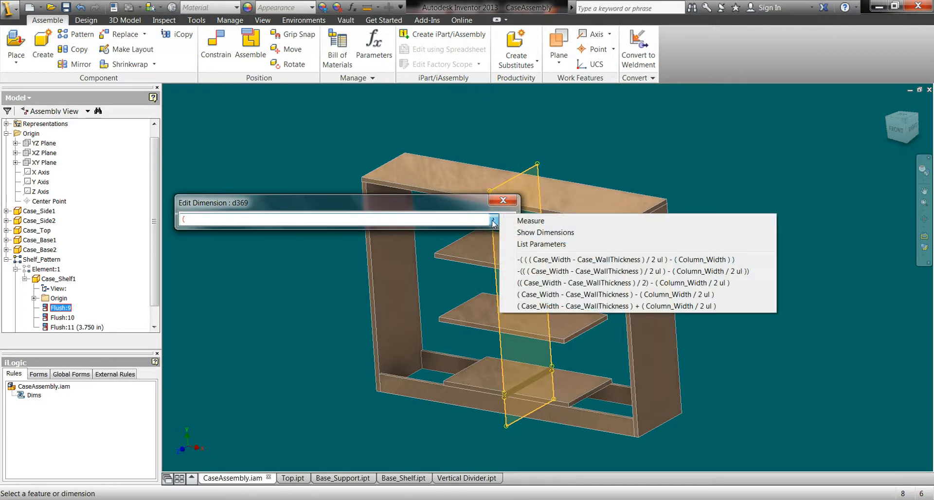
left_click(530, 244)
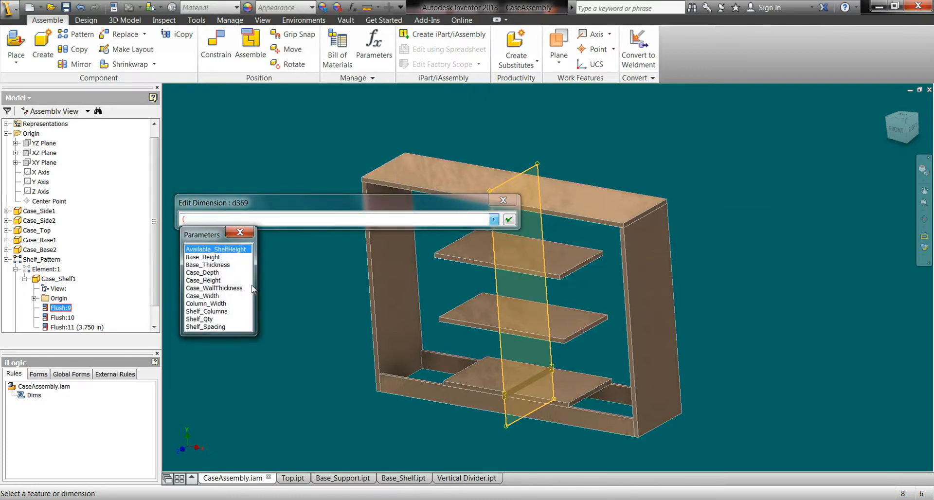
left_click(209, 297)
left_click(208, 297)
type("-")
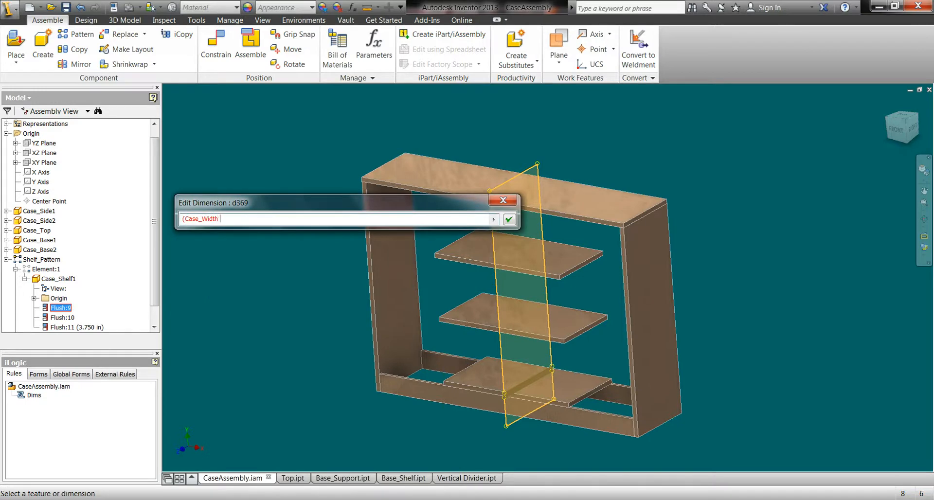
left_click(493, 220)
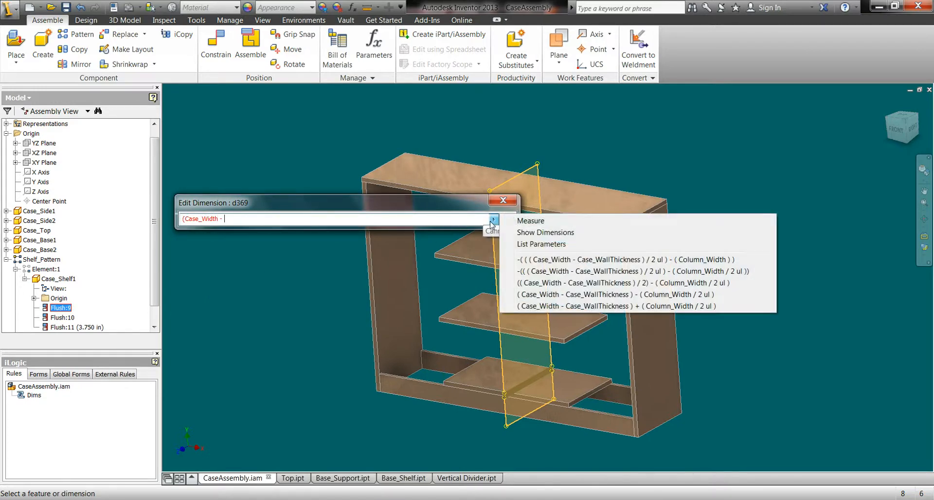
left_click(525, 246)
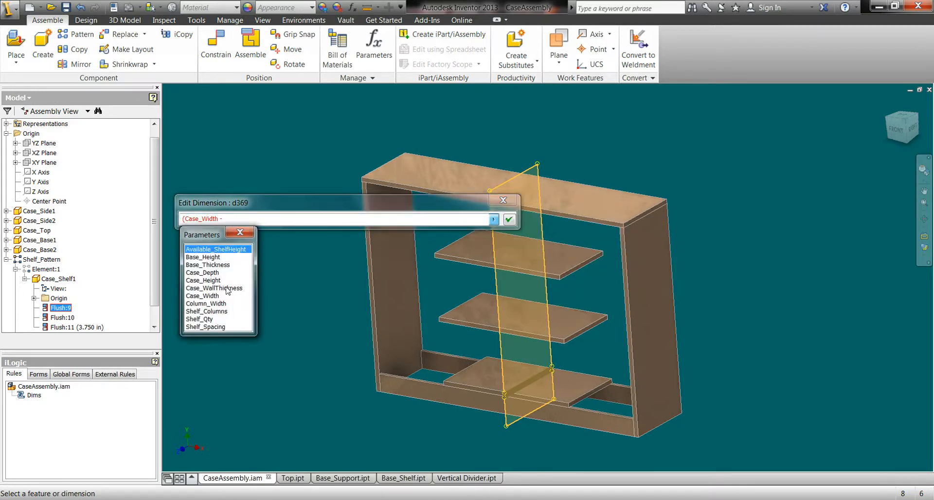
left_click(257, 287)
type(")")
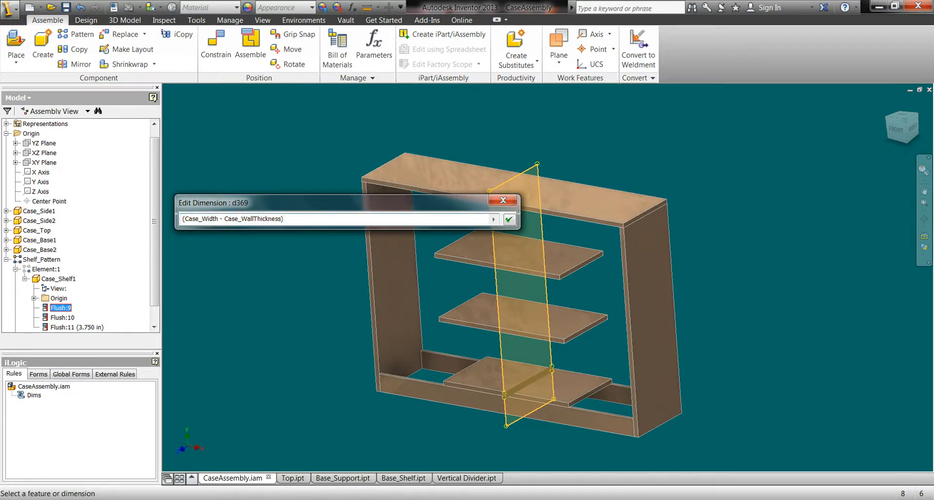
Step: Halve the offset expression and enclose it in parentheses, giving ((Case_Width - Case_WallThickness) / 2)
type(" / 2")
left_click(183, 219)
type("(")
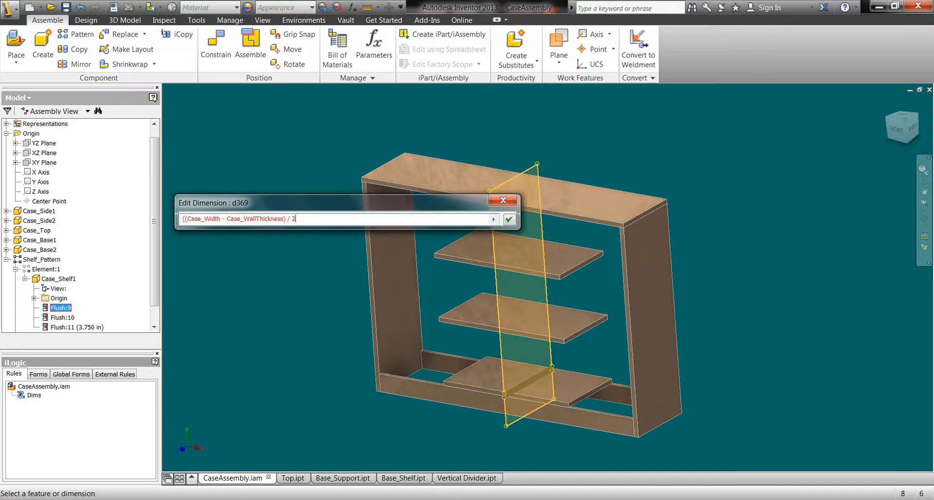
type(")")
left_click_drag(314, 206, 302, 182)
mouse_move(307, 203)
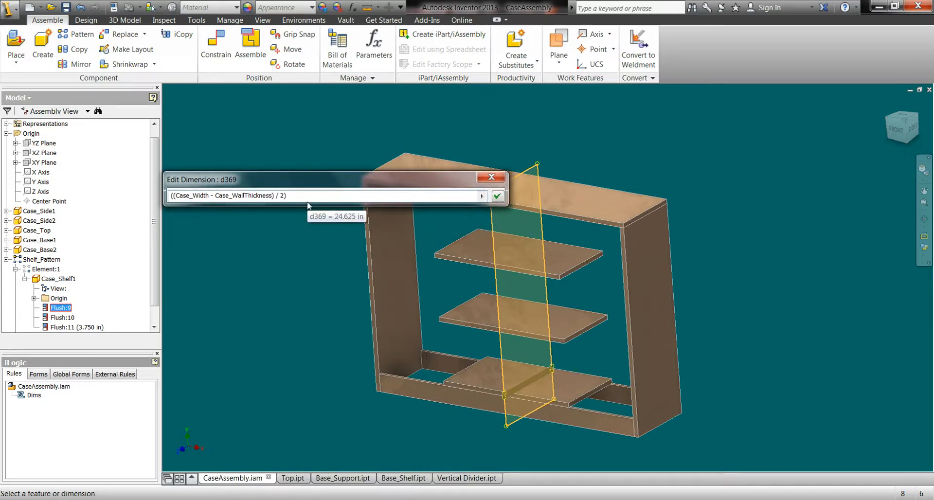
Step: Subtract half the column width from the offset expression by appending - (Column_Width / 2)
type("-")
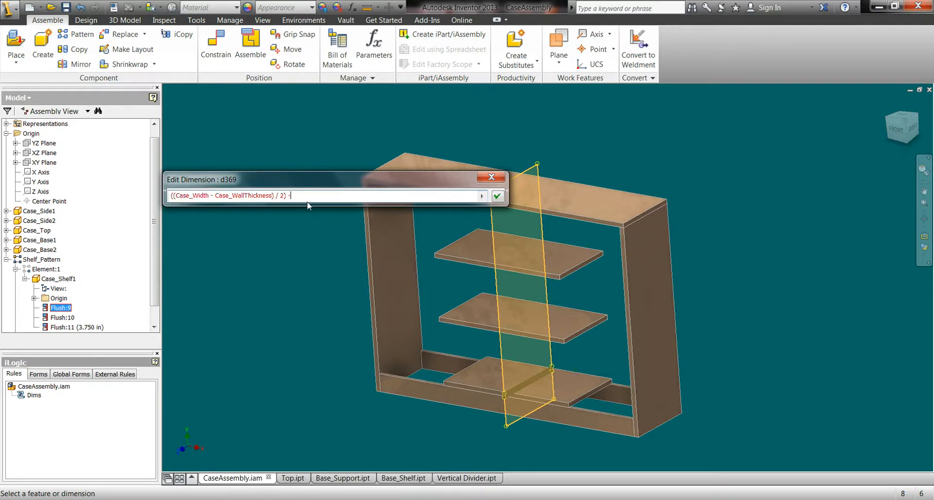
type(" (")
left_click(482, 195)
left_click(537, 222)
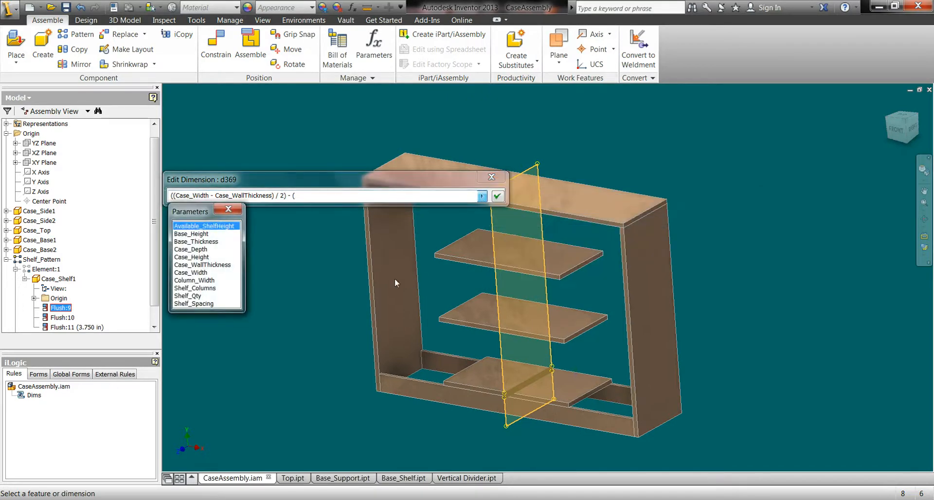
left_click(203, 281)
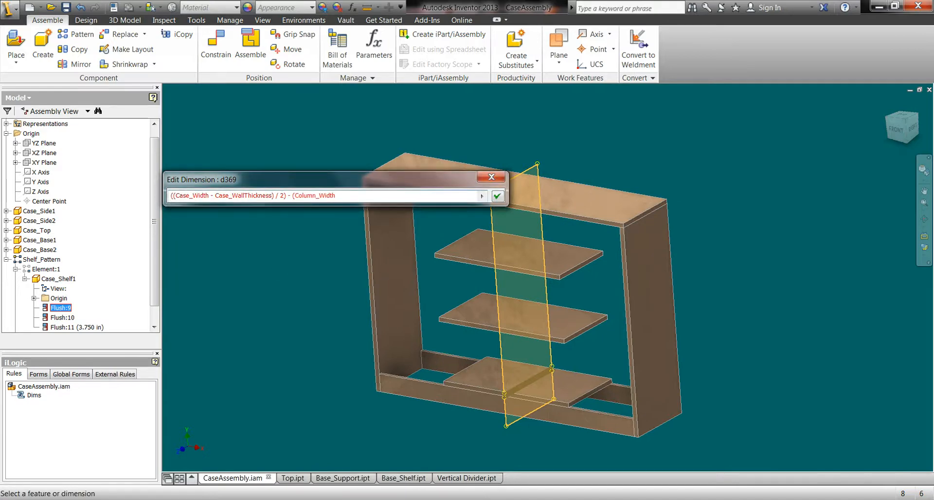
type("/ 2)")
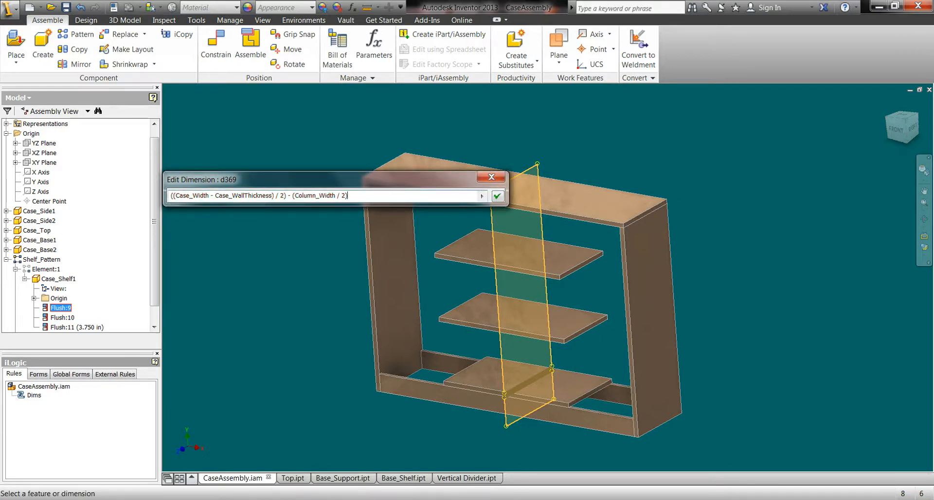
Step: Enclose the whole offset expression in parentheses, negate it with a leading minus sign, and apply it to the constraint
left_click(171, 195)
type("(")
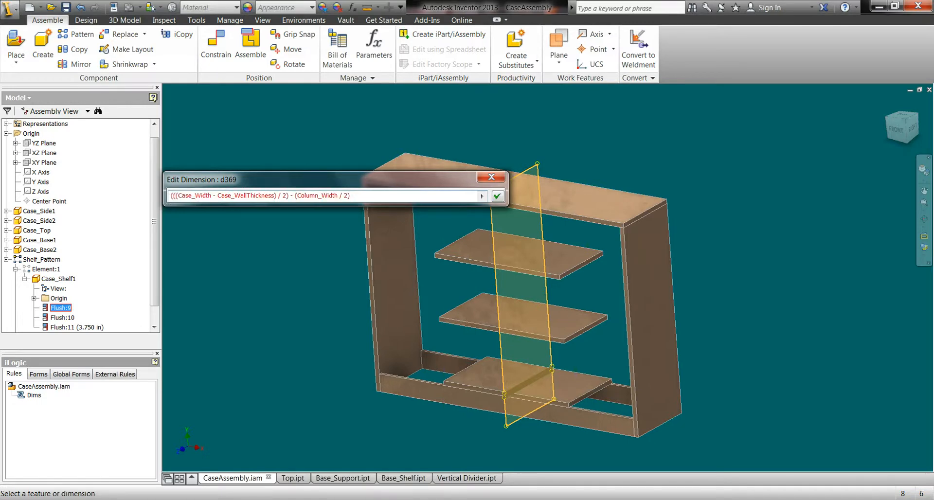
type(")")
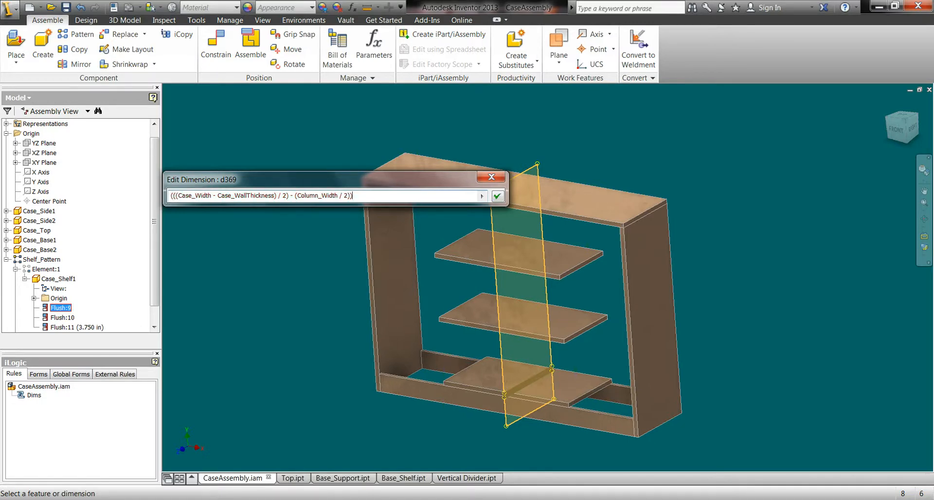
left_click(172, 196)
type("(")
type("-")
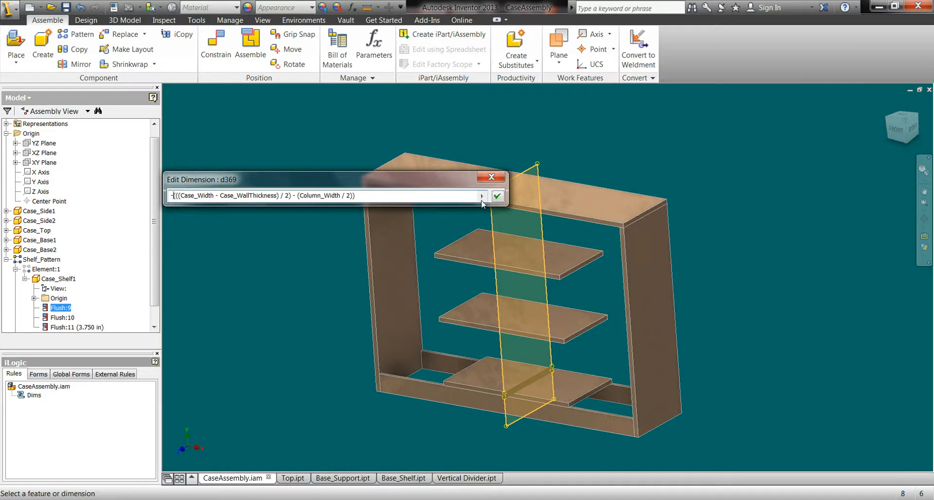
left_click(496, 197)
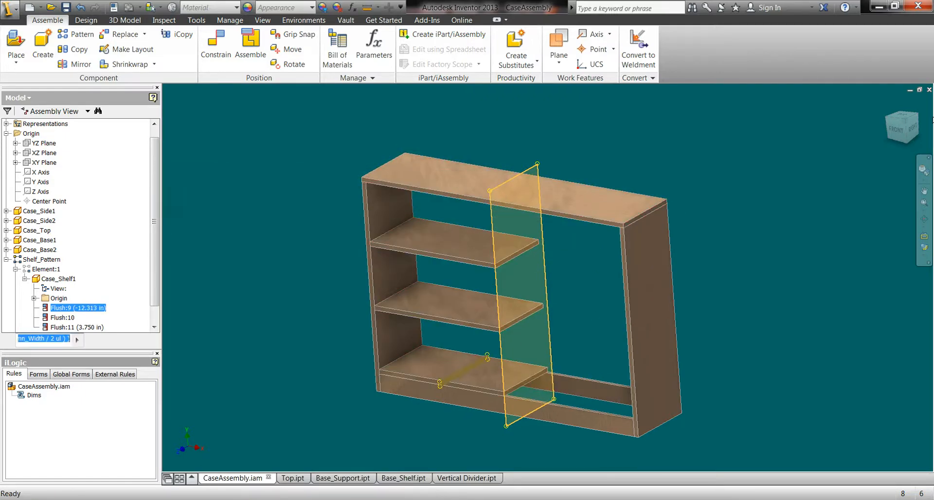
Step: Examine the shelves' fit against the case side and the centre plane from the front, and return to an angled view
left_click(897, 130)
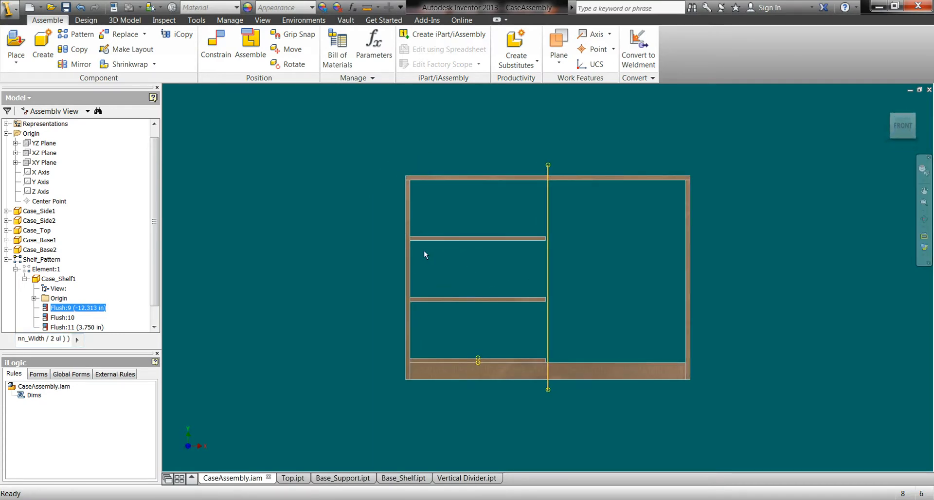
scroll(413, 241, "down", 5)
scroll(320, 269, "up", 4)
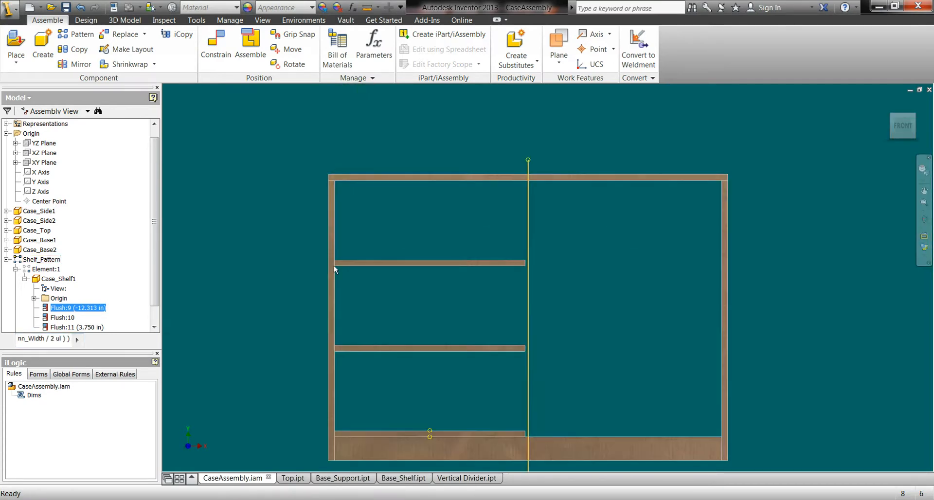
left_click(924, 218)
left_click_drag(577, 292, 520, 327)
right_click(520, 327)
left_click(501, 372)
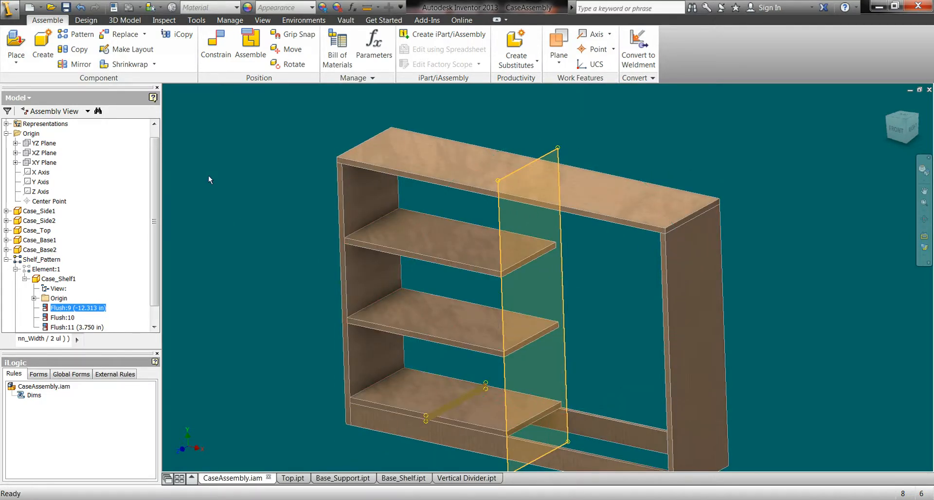
Step: Place one instance of the Vertical Divider part from the BookCase folder beside the case
key("p")
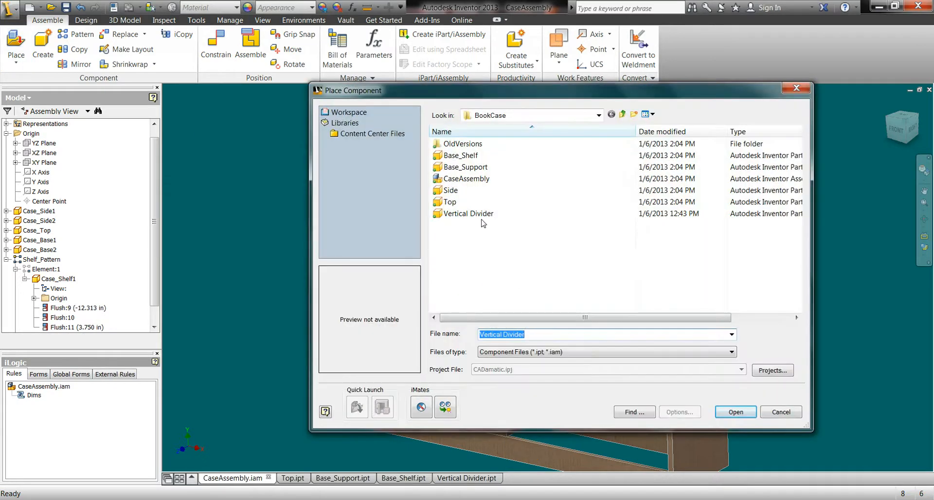
left_click(465, 215)
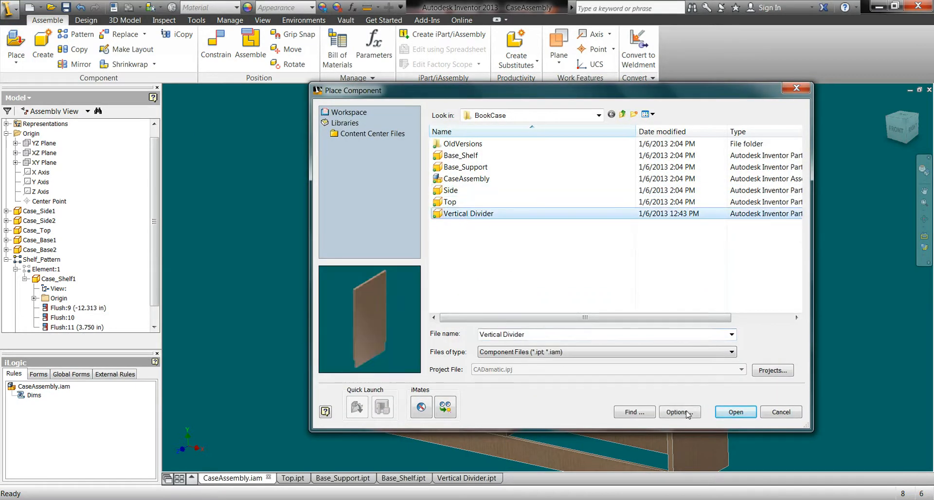
left_click(736, 412)
right_click(291, 273)
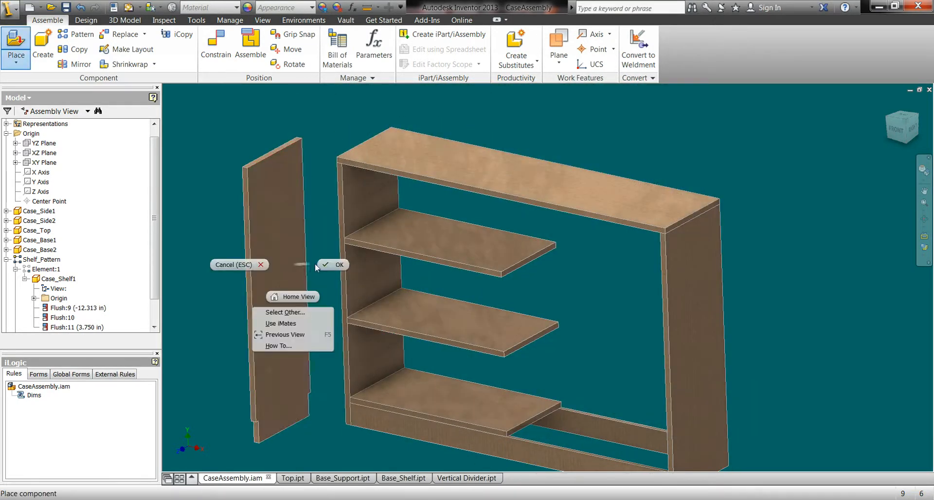
left_click(346, 265)
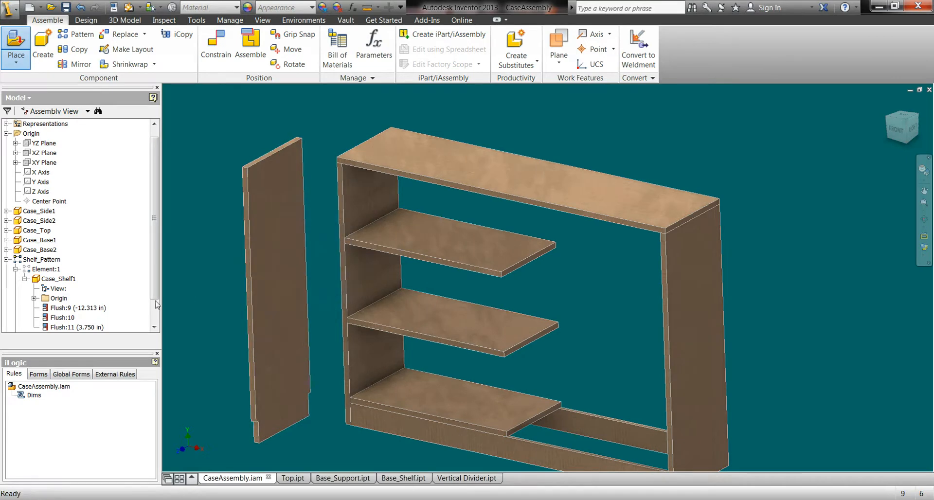
Step: Rename the placed vertical divider component as Vert_Divider1
left_click(15, 269)
left_click(32, 280)
left_click(32, 280)
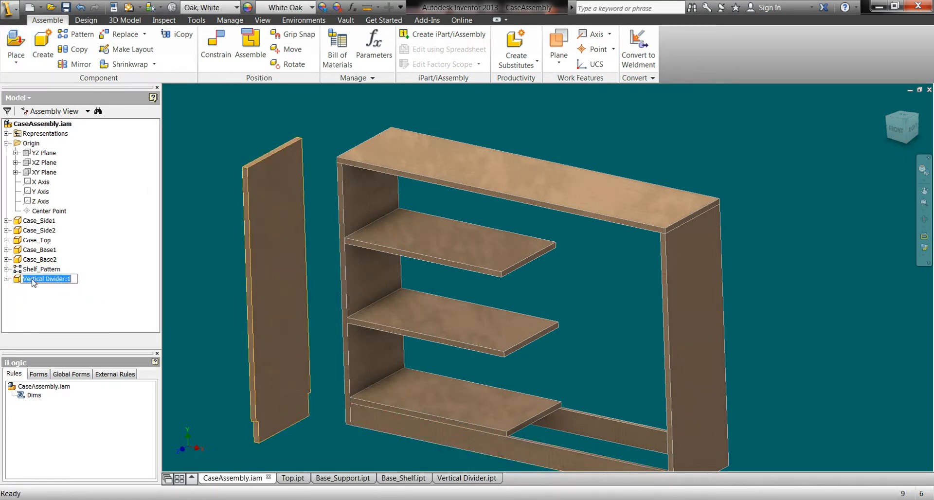
type("Vert_JD")
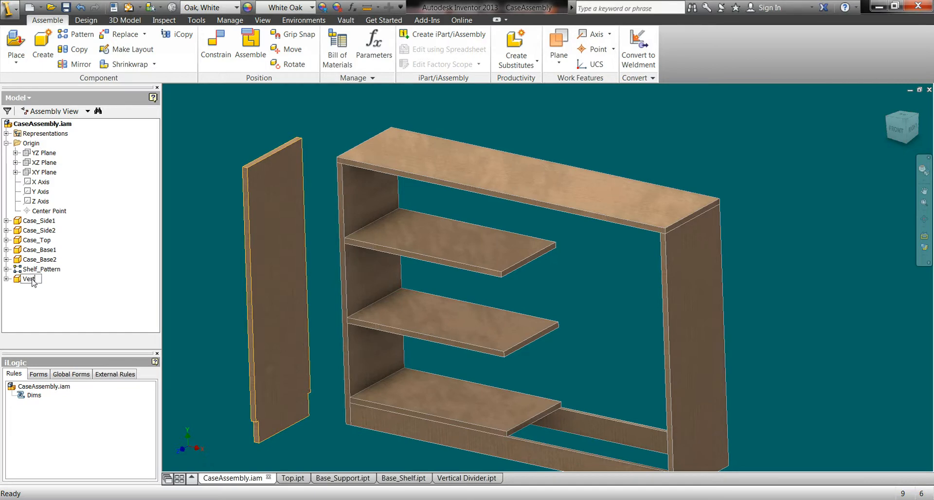
key("BackSpace")
key("BackSpace")
key("BackSpace")
type("_Divider1")
key("Return")
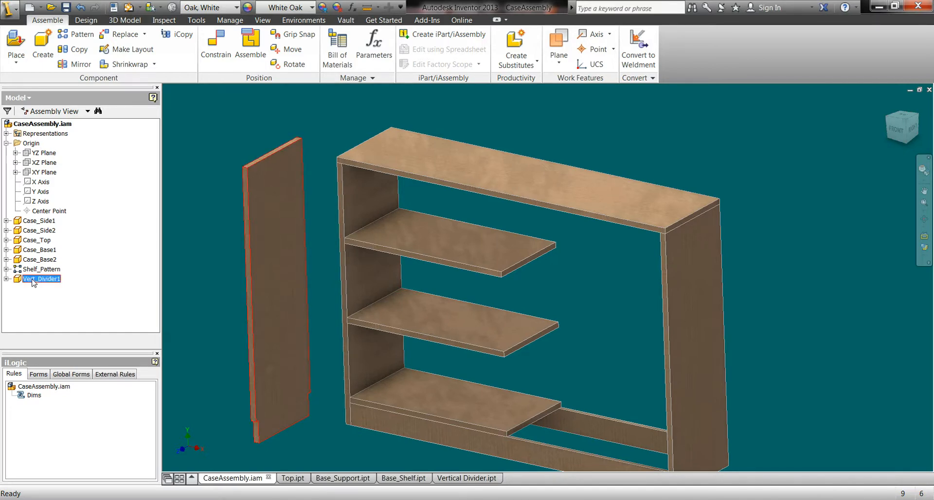
left_click(220, 259)
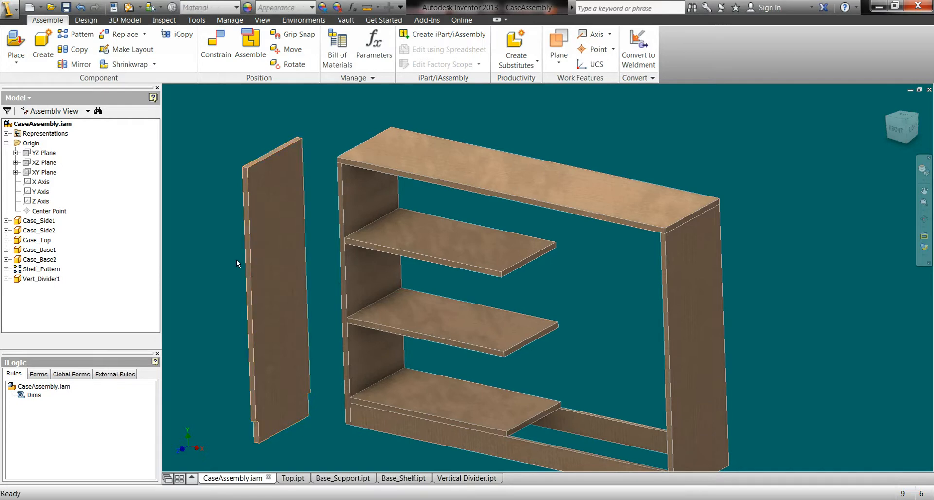
Step: Start a flush constraint between the assembly's YZ plane and the YZ plane of Vert_Divider1
scroll(270, 184, "down", 2)
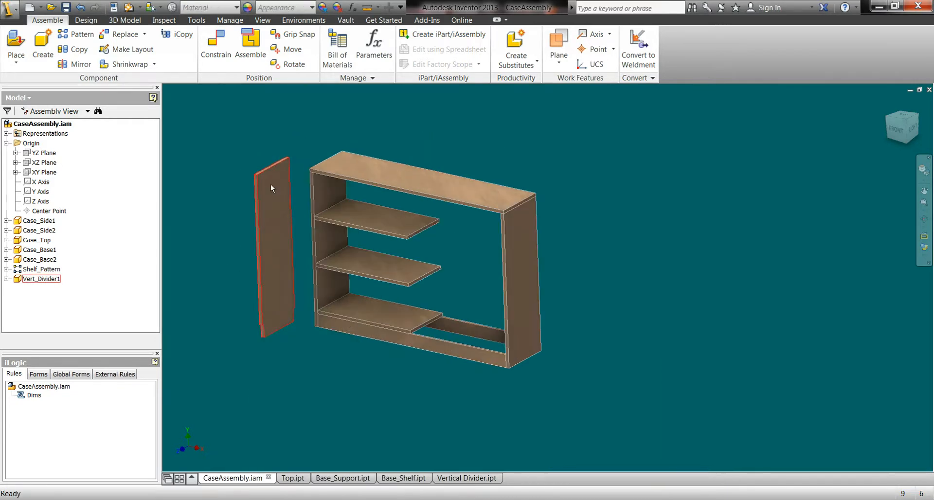
scroll(361, 296, "up", 5)
scroll(451, 293, "down", 3)
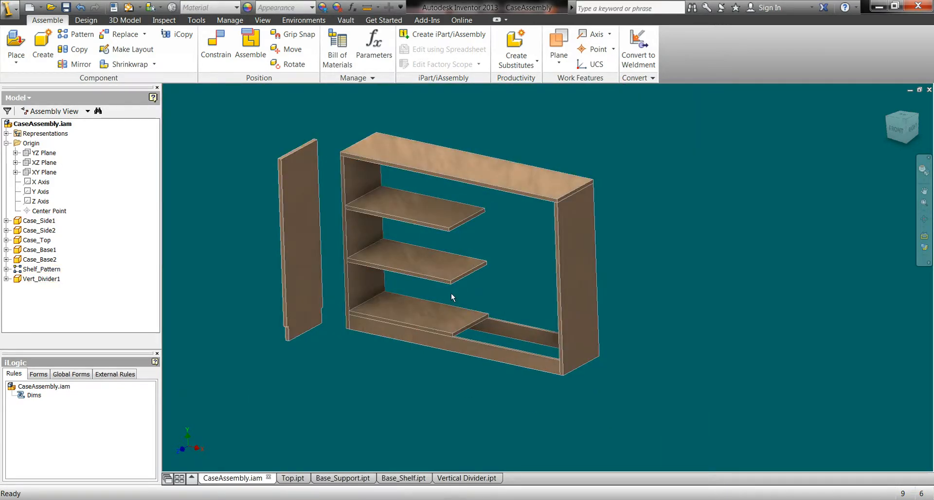
key("c")
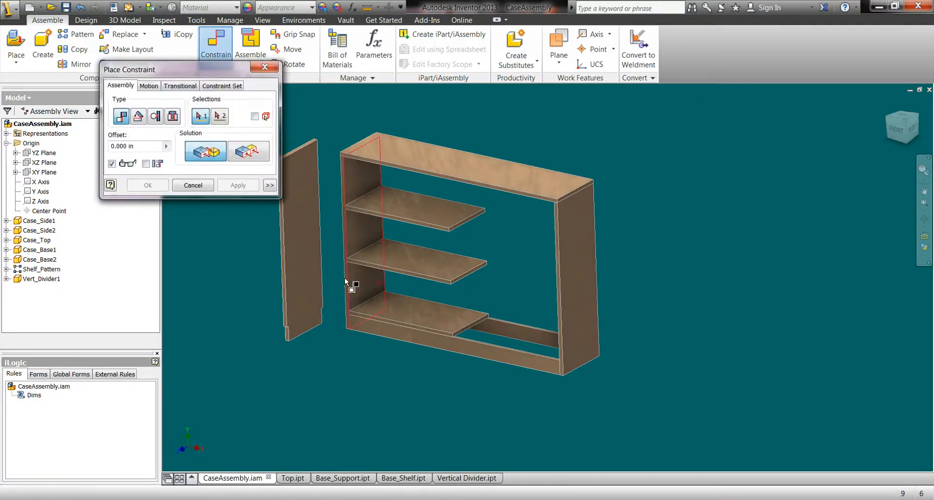
left_click(43, 152)
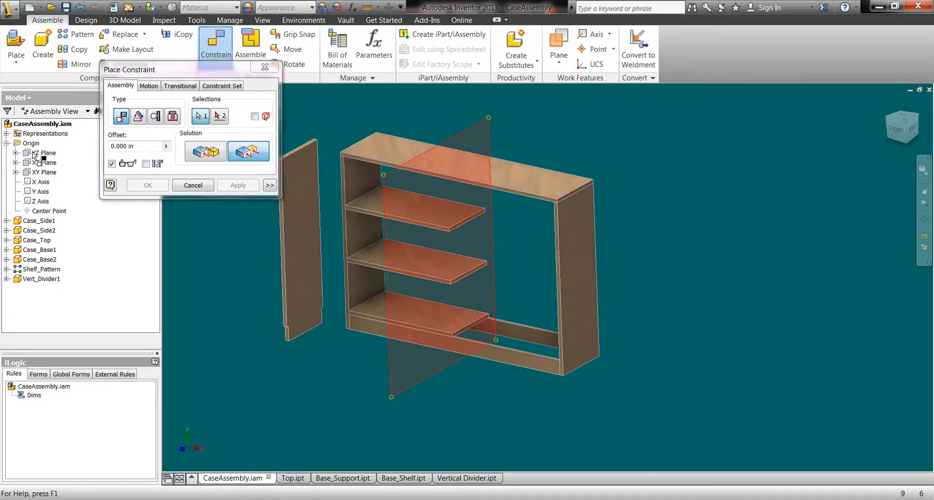
left_click(7, 279)
left_click(17, 298)
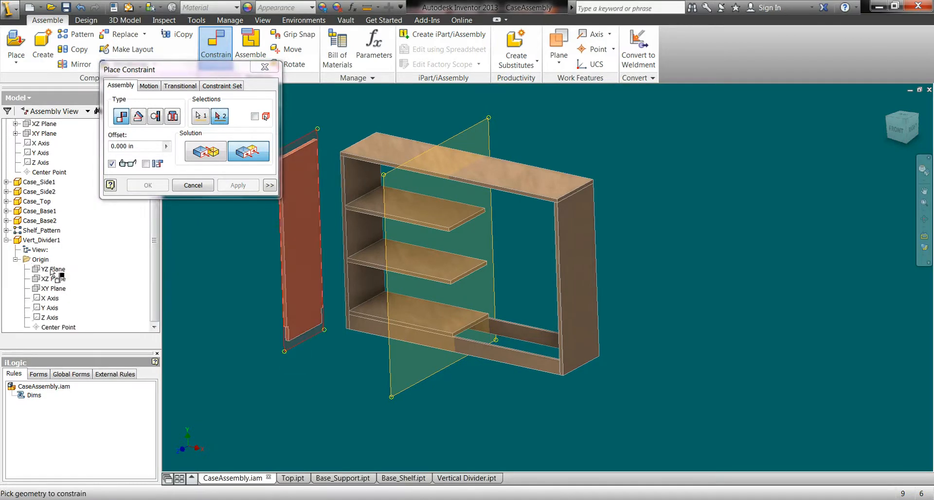
left_click(52, 271)
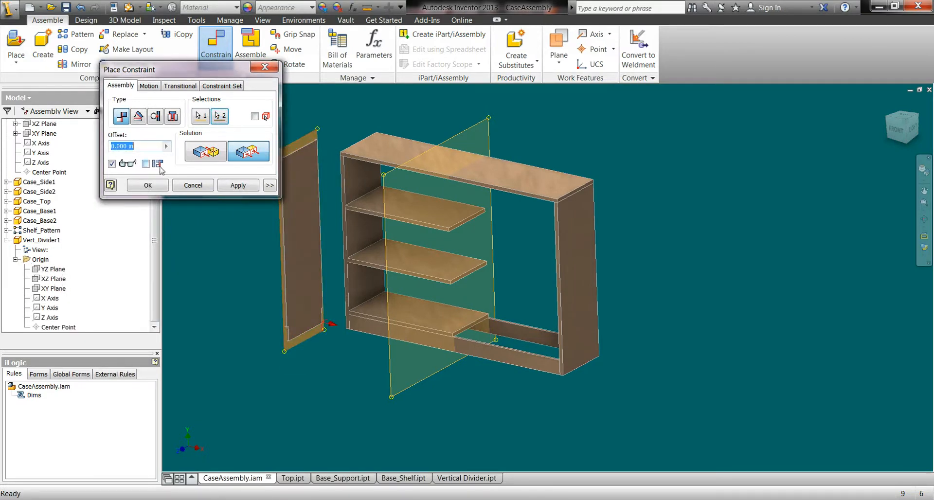
Step: Reuse the offset expression -(((Case_Width - Case_WallThickness) / 2 ul) - (Column_Width)) for the divider's flush constraint and apply it
left_click(165, 147)
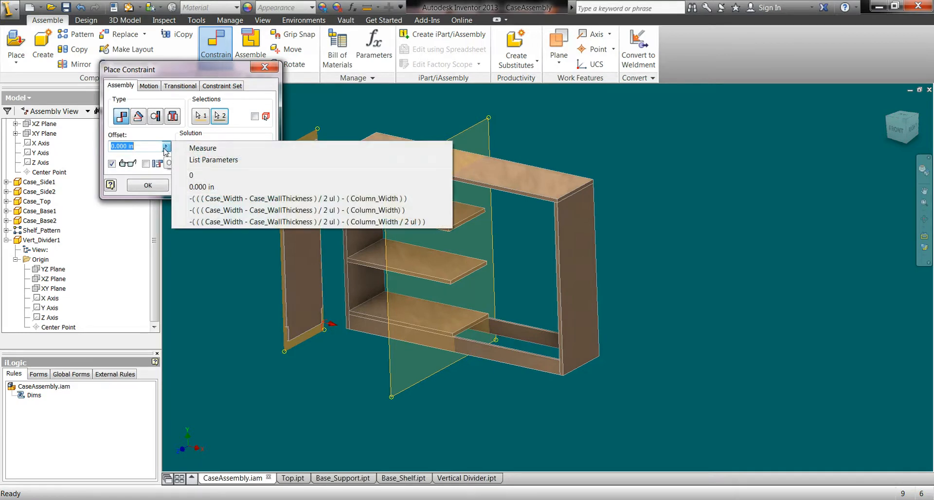
left_click(229, 199)
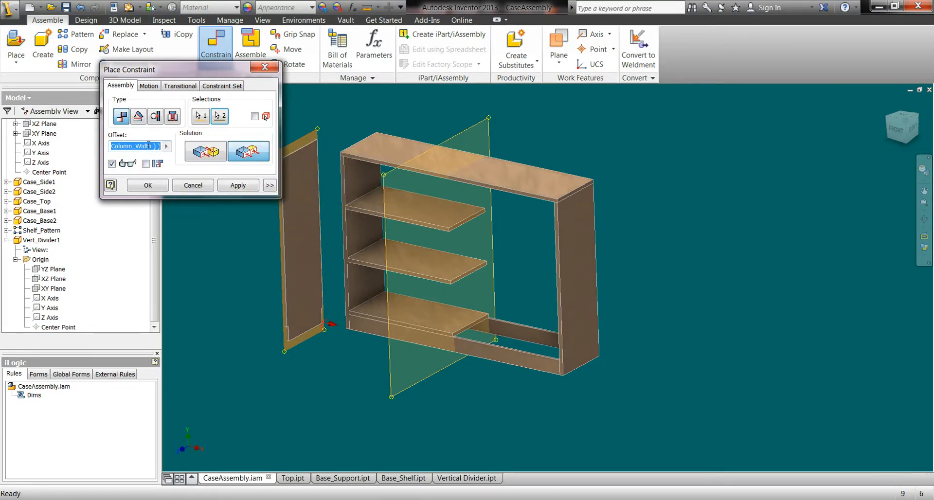
left_click(146, 147)
key("Right")
key("Right")
key("Right")
key("Right")
key("Right")
key("Right")
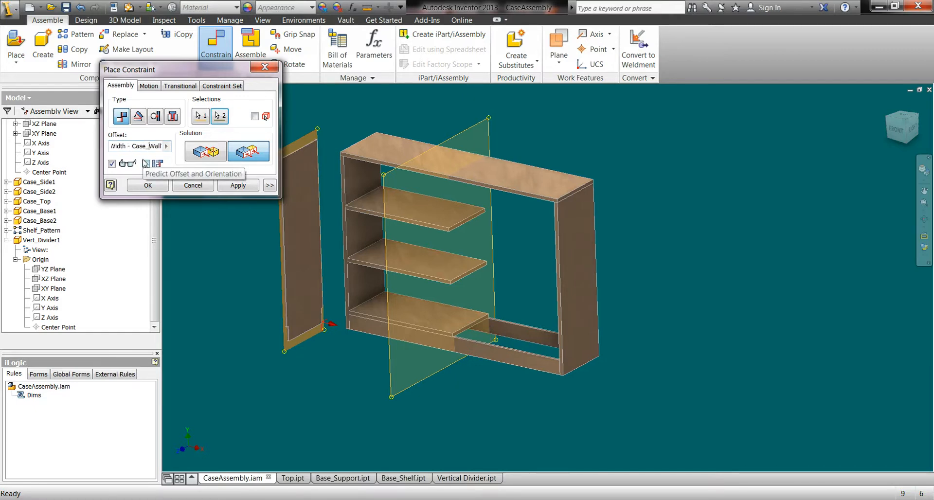
key("Right")
key("Right")
key("Right")
key("Right")
key("Right")
key("Right")
key("Right")
key("Right")
key("Right")
key("Right")
key("Right")
key("Right")
key("Right")
key("Right")
key("Right")
key("Right")
key("Right")
key("Right")
key("Right")
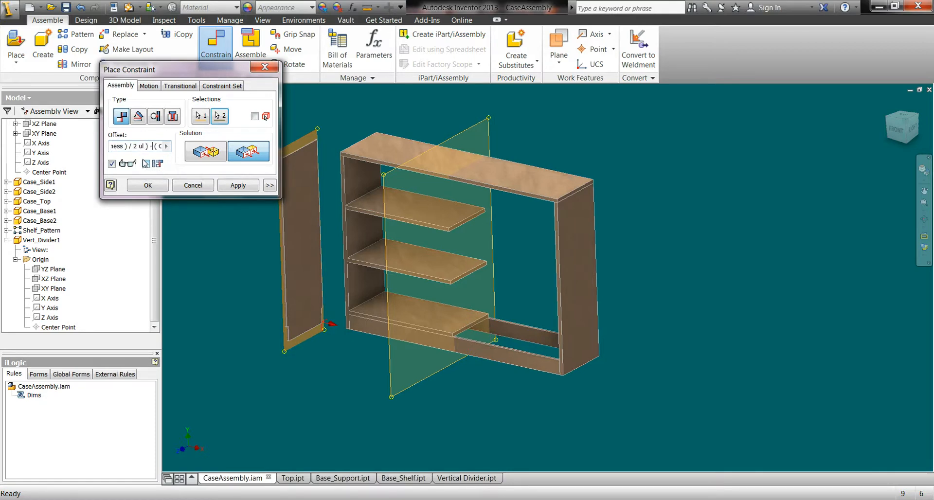
key("Right")
key("Right")
key("Right")
key("Right")
key("Right")
key("Right")
key("Right")
key("Right")
key("Return")
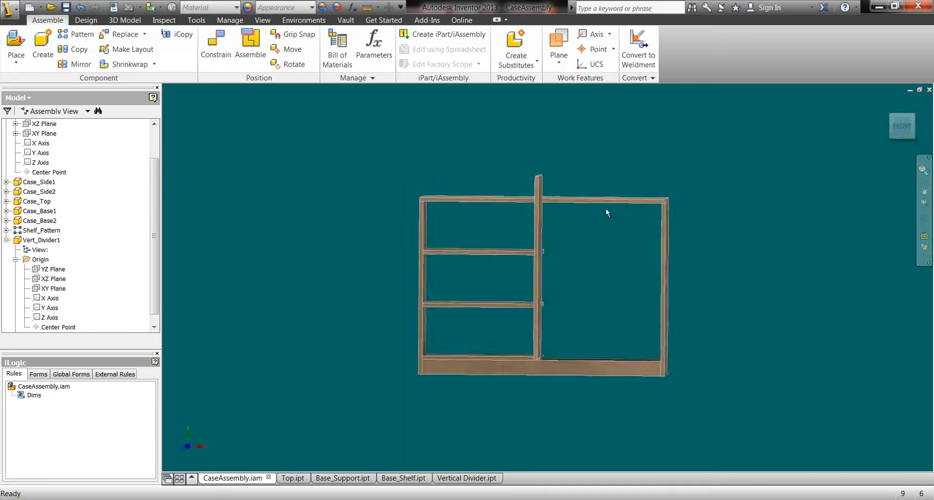
Step: Examine from the front how the divider meets the shelf ends, and return to an angled view
scroll(545, 263, "down", 5)
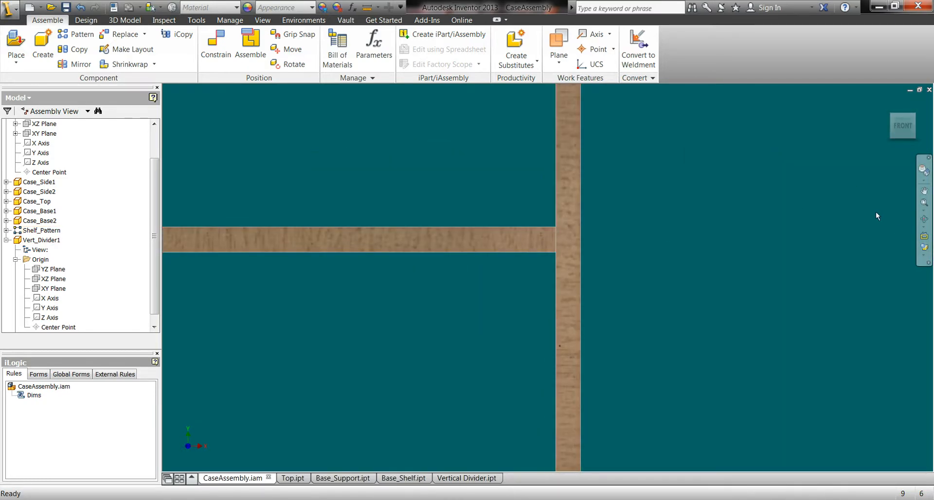
left_click(924, 219)
left_click_drag(582, 244, 552, 292)
scroll(535, 261, "down", 3)
right_click(554, 297)
left_click(576, 298)
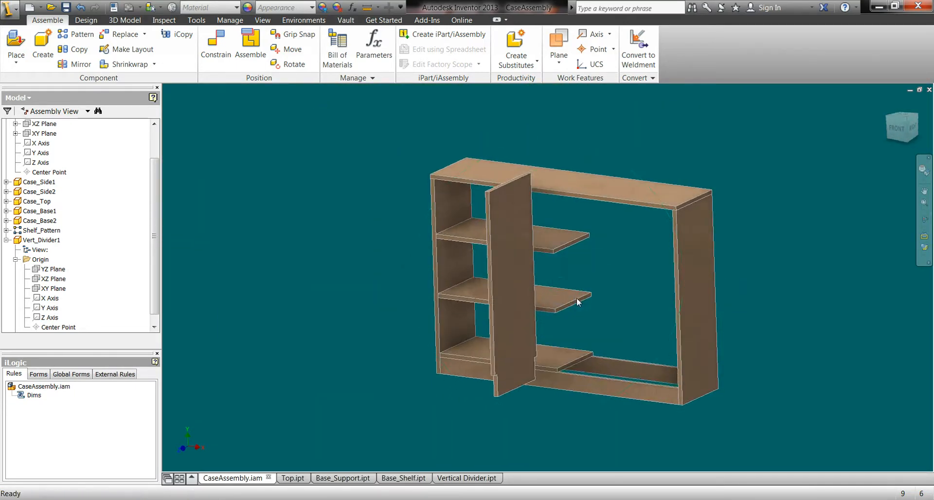
Step: Constrain the XZ plane of Vert_Divider1 flush with the assembly's XZ plane at zero offset
key("c")
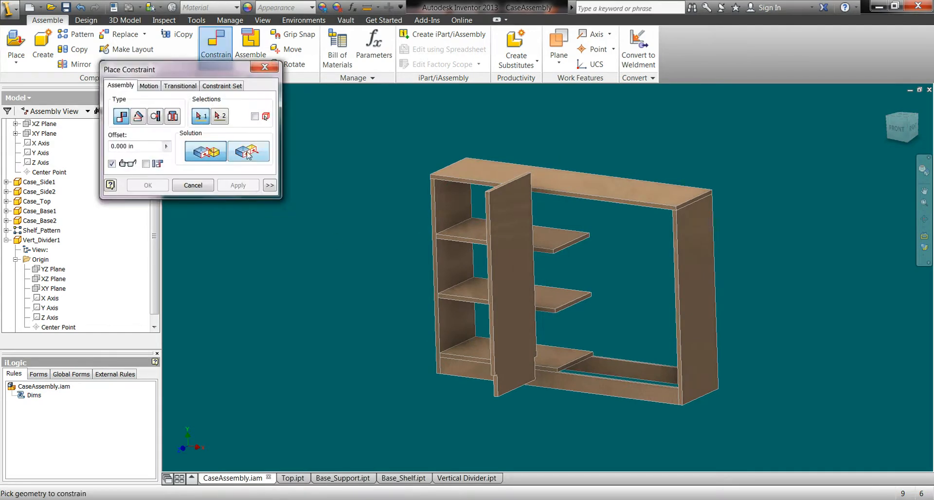
scroll(21, 185, "up", 2)
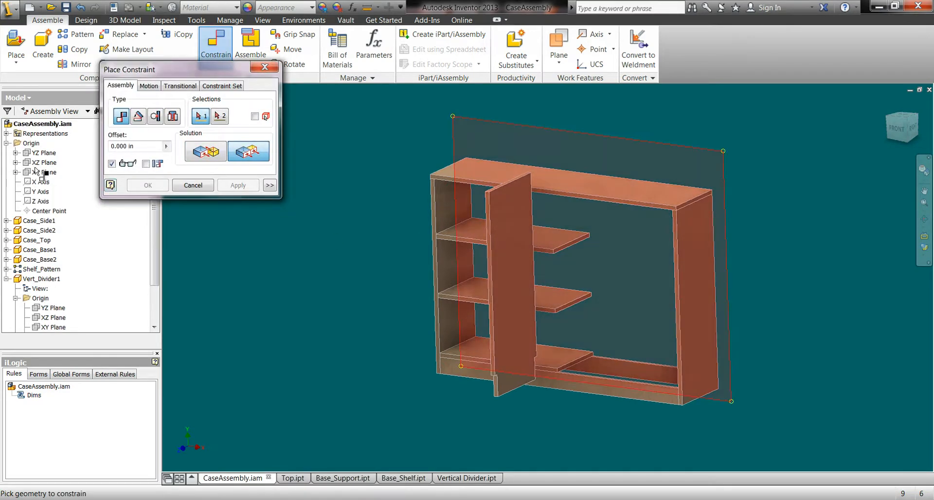
left_click(37, 166)
scroll(37, 167, "down", 2)
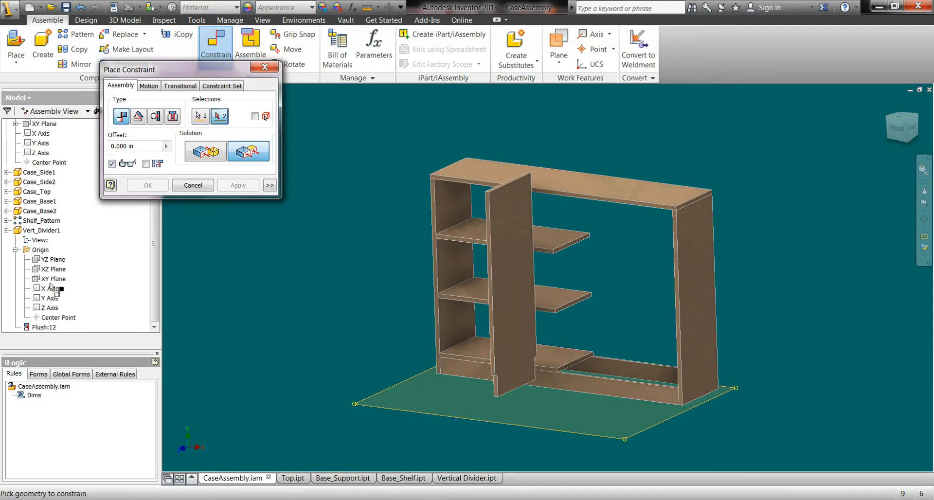
left_click(53, 271)
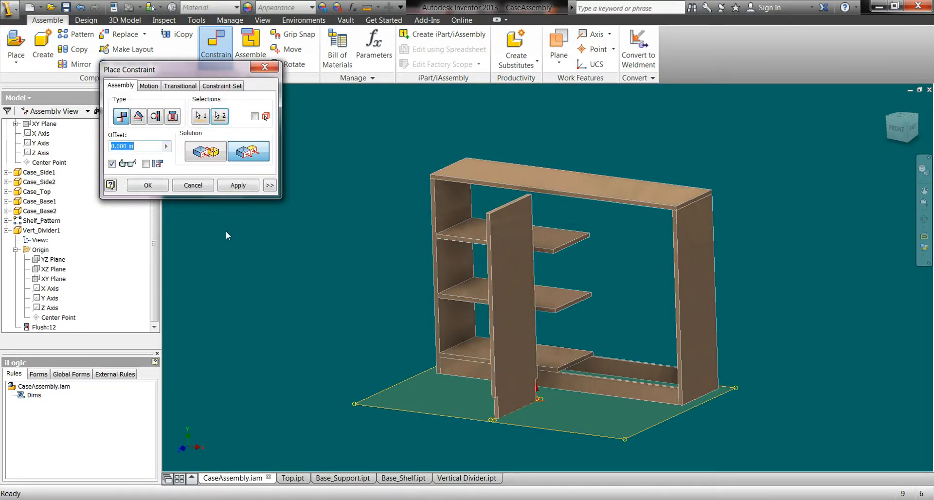
left_click(238, 186)
Step: Constrain the XY plane of Vert_Divider1 flush with the assembly's XY plane at zero offset and finish constraining
scroll(69, 242, "up", 2)
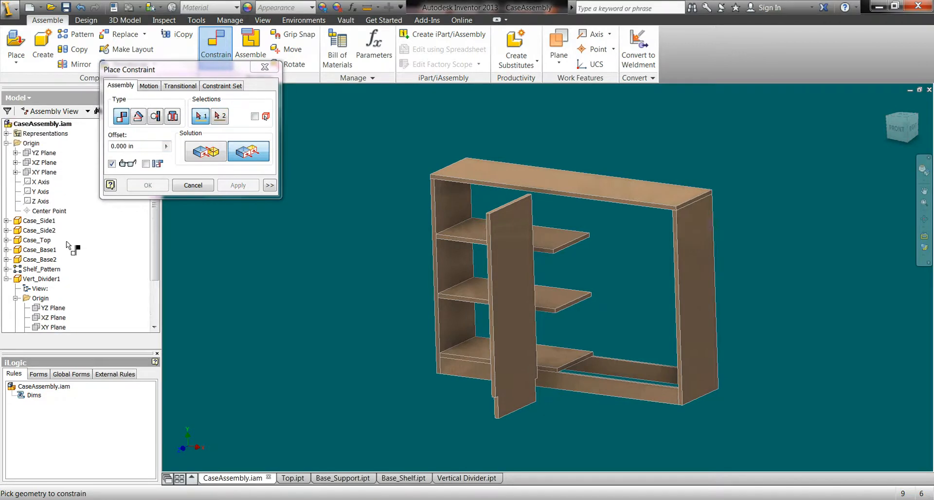
left_click(42, 175)
scroll(41, 175, "down", 2)
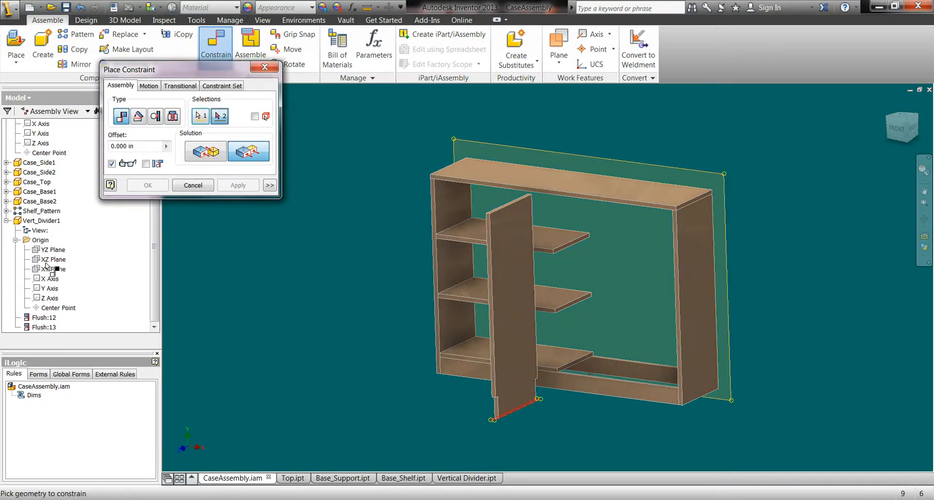
left_click(53, 261)
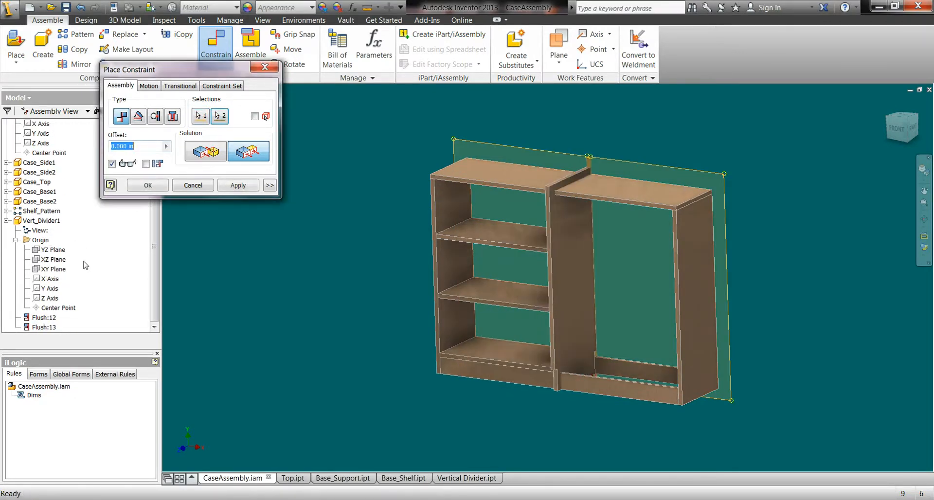
left_click(241, 186)
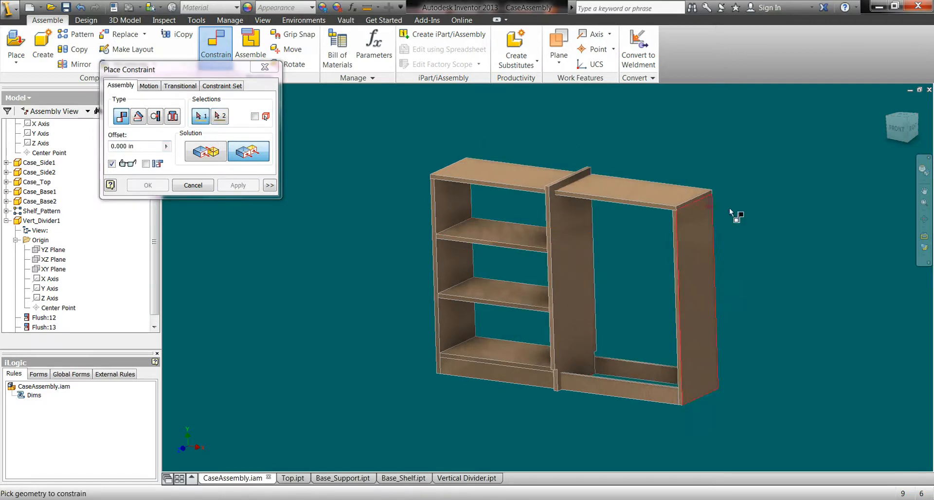
left_click(200, 189)
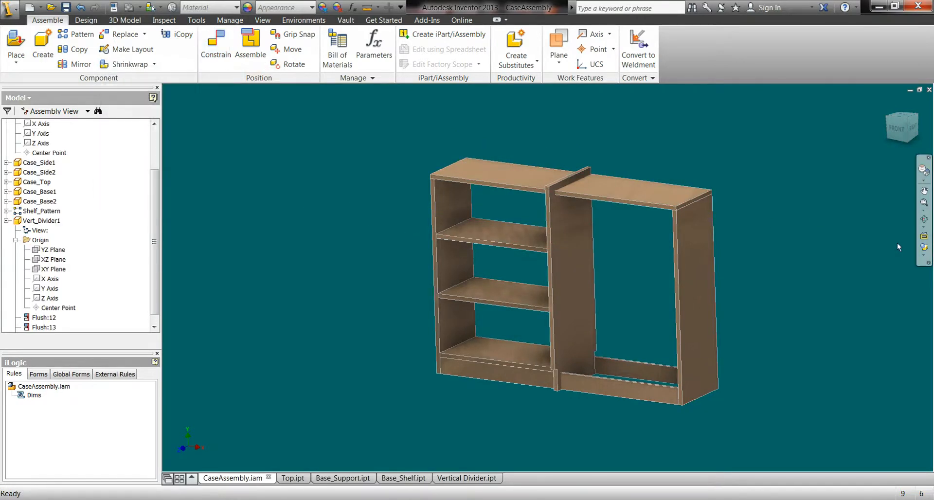
Step: Open the Dims rule for editing and add the comment 'Set divider panel parameters below the shelf parameter block
left_click(924, 219)
left_click_drag(761, 265, 608, 308)
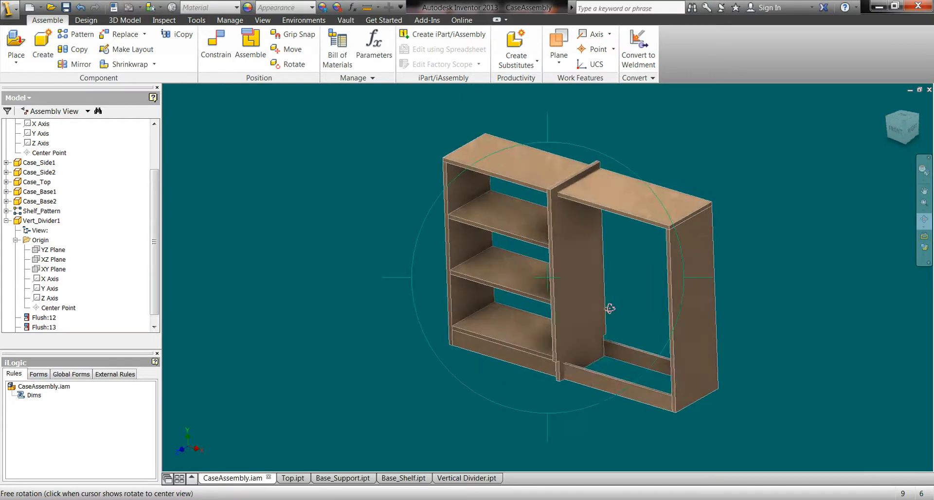
right_click(609, 309)
left_click(650, 309)
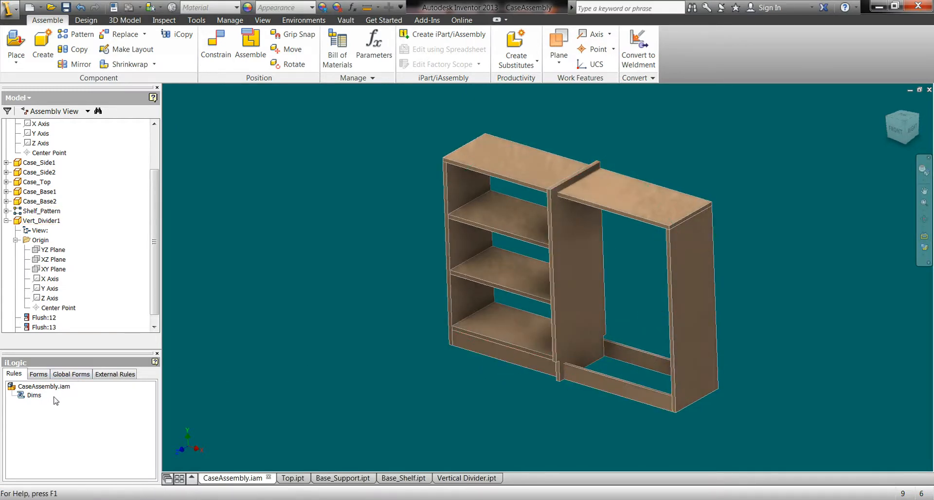
left_click(44, 387)
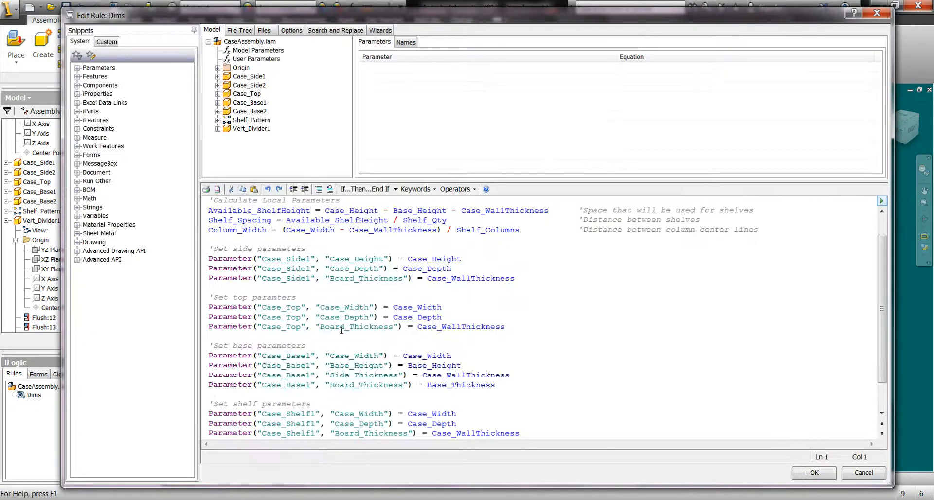
scroll(334, 317, "down", 2)
left_click(603, 404)
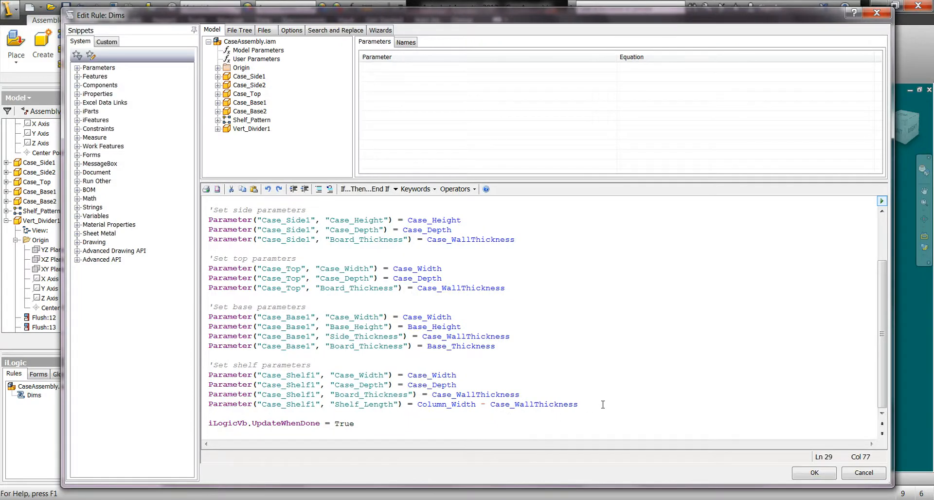
key("Return")
key("Return")
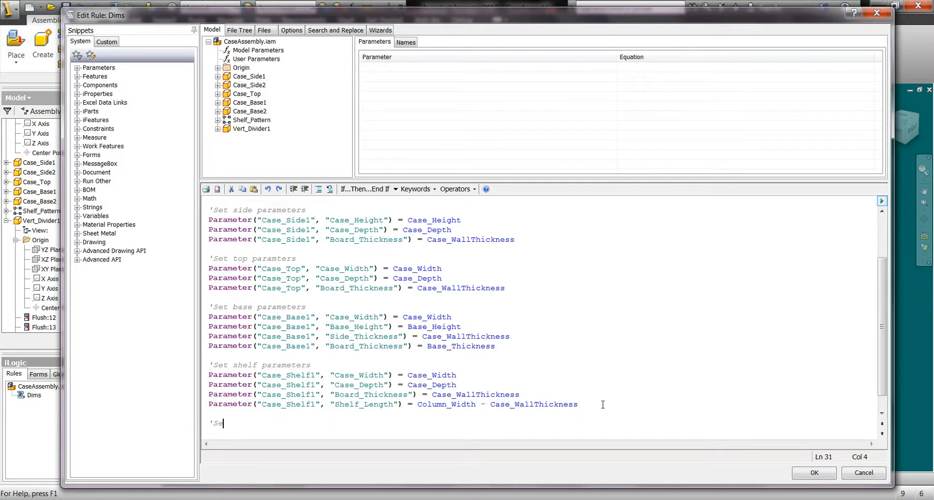
type("'Set divider parnel para")
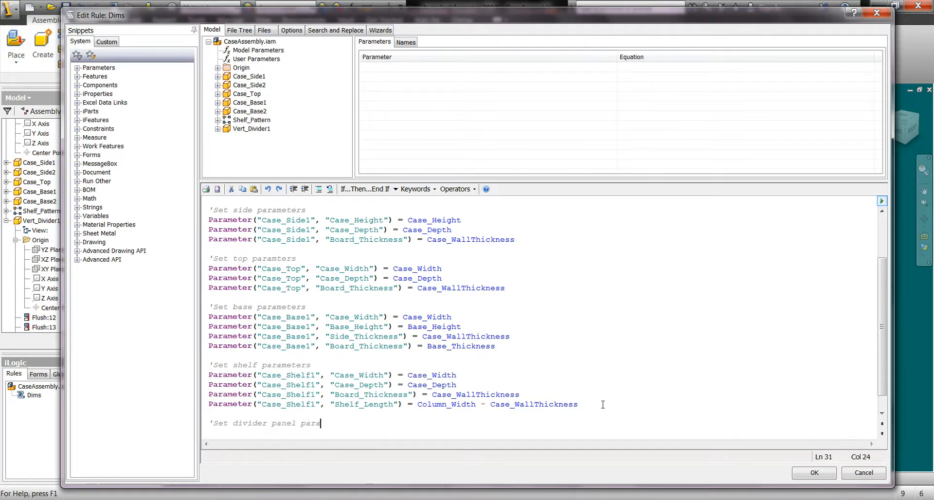
type("meters")
key("Return")
Step: Insert parameter references for Vert_Divider1's Side_Height, Base_Height and Base_Thickness under the divider comment, one per line
left_click(217, 129)
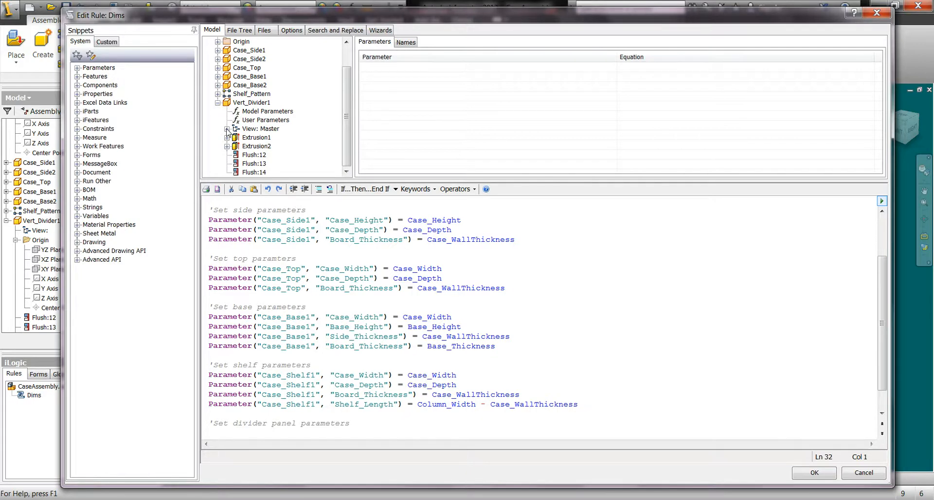
left_click(258, 120)
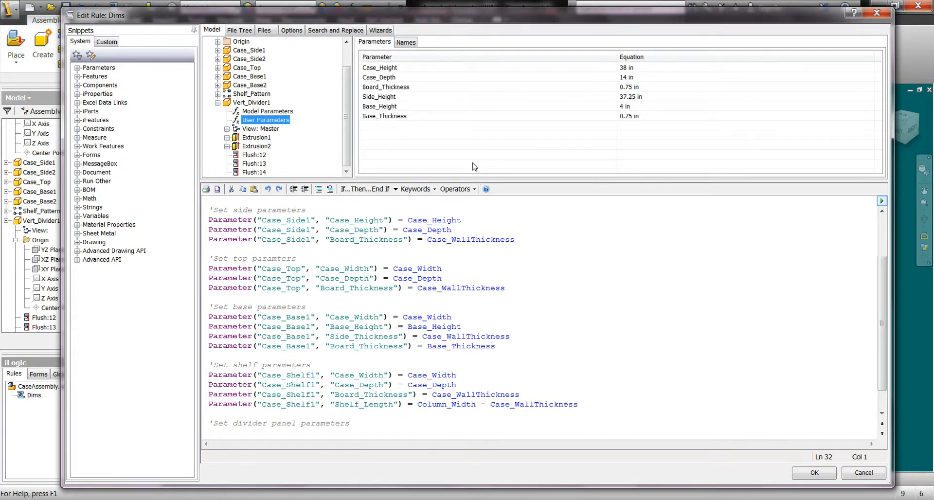
double_click(384, 97)
scroll(464, 239, "down", 1)
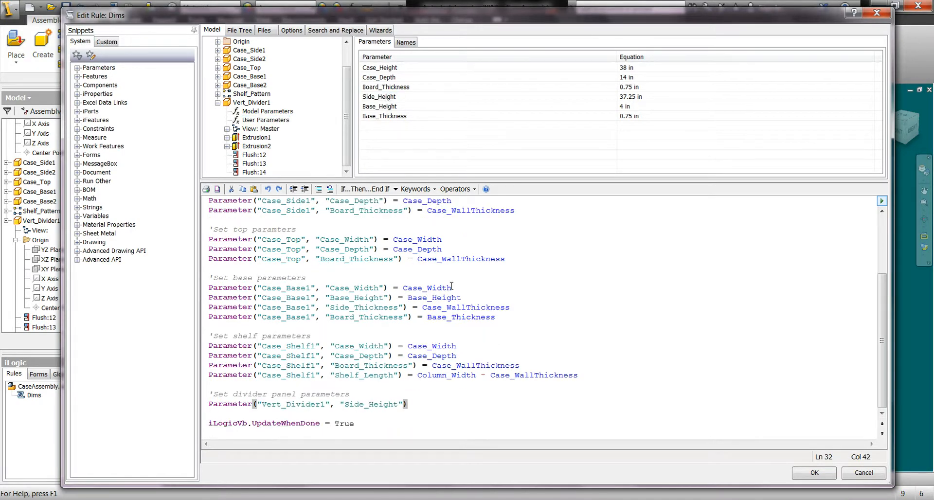
key("Return")
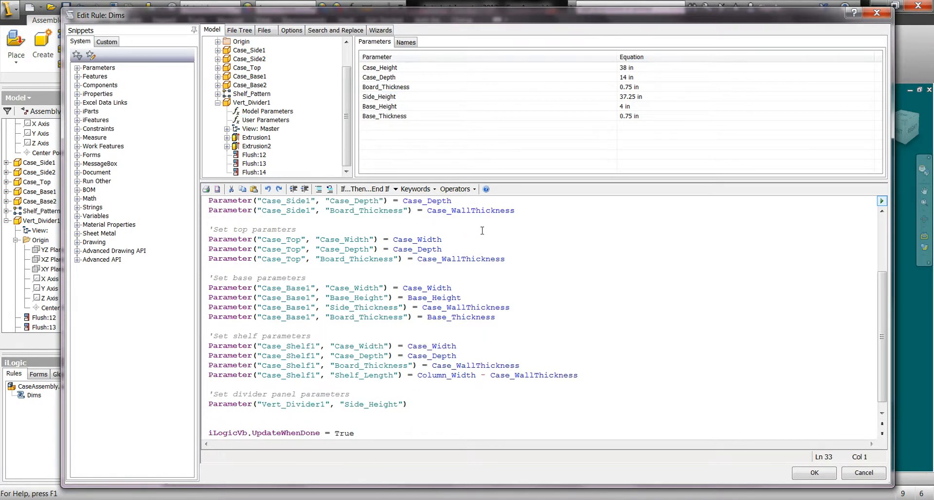
double_click(390, 107)
key("Return")
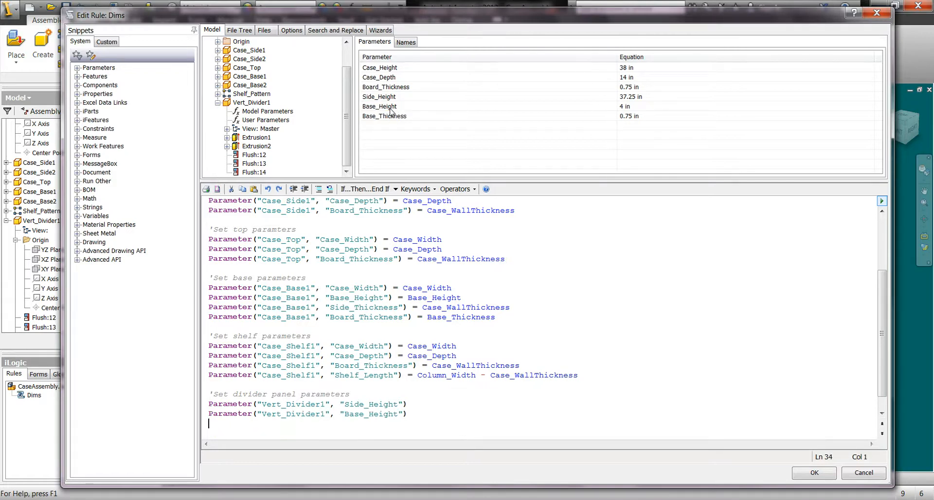
double_click(387, 117)
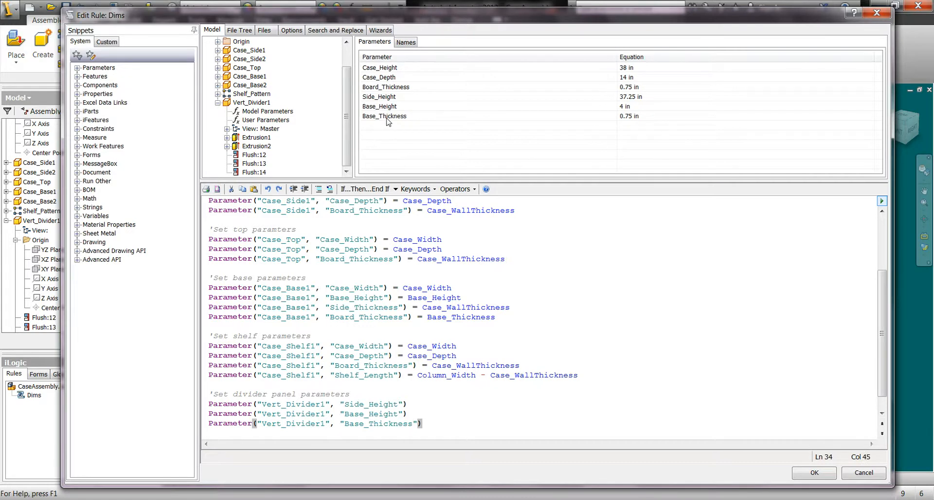
Step: Insert a parameter reference for Vert_Divider1's Case_Depth on a new line directly below its Side_Height line
left_click(410, 404)
key("Return")
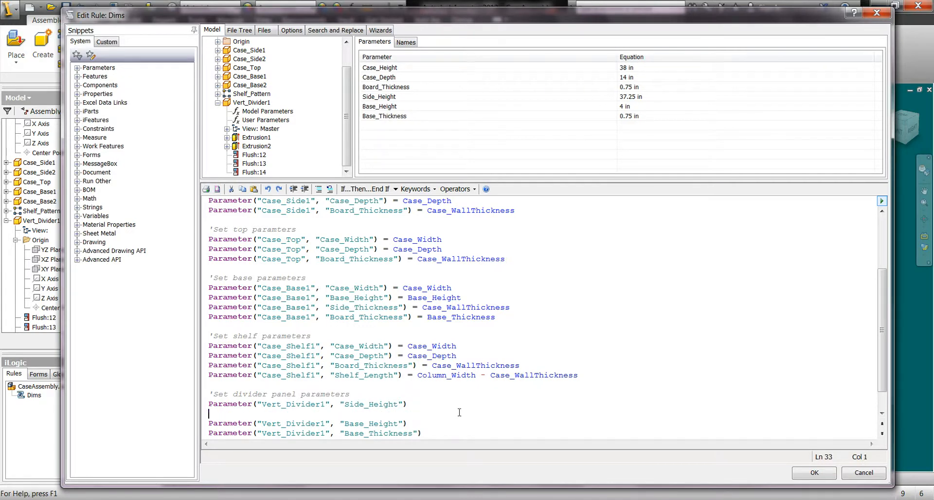
double_click(385, 78)
scroll(388, 359, "down", 1)
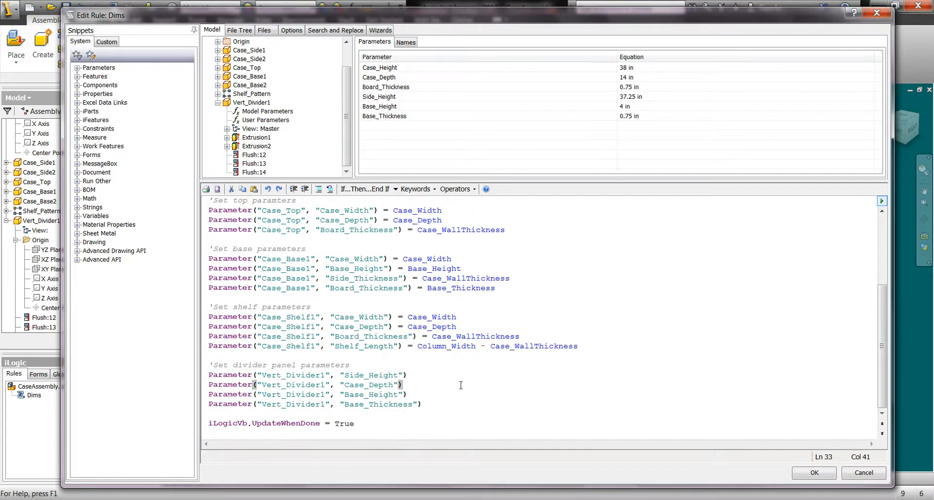
Step: Set the divider's Side_Height in the rule equal to Case_Height - Case_WallThickness using the assembly's user parameters
left_click(429, 371)
type("=")
scroll(343, 85, "up", 2)
left_click(256, 58)
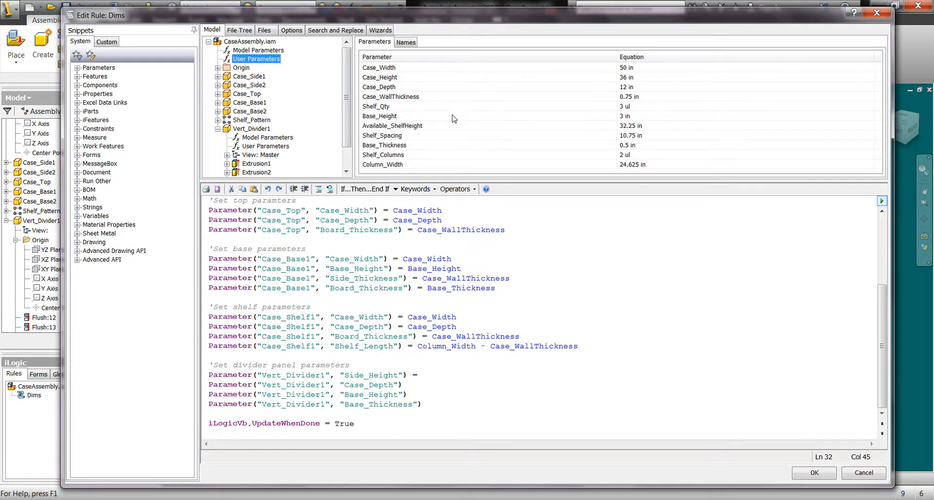
double_click(384, 79)
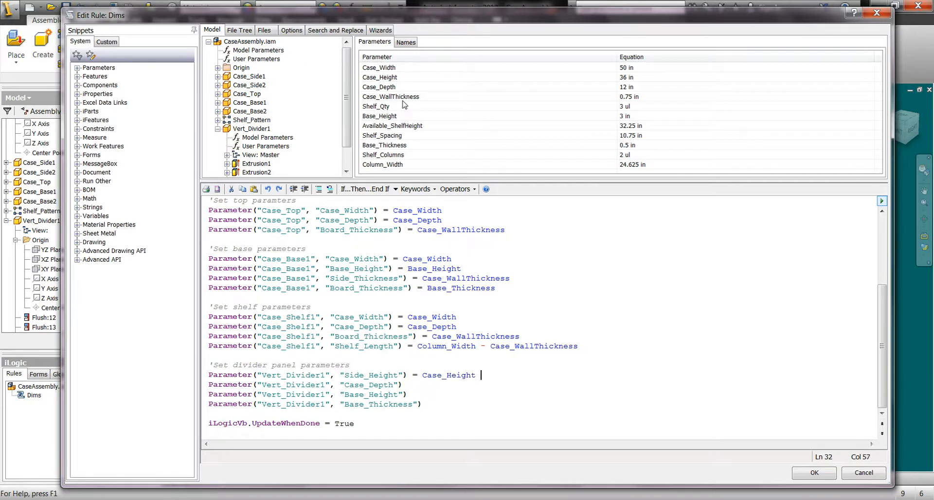
double_click(403, 97)
Step: Set the divider's Case_Depth equal to the assembly's Case_Depth and its Base_Height equal to Base_Height
left_click(411, 381)
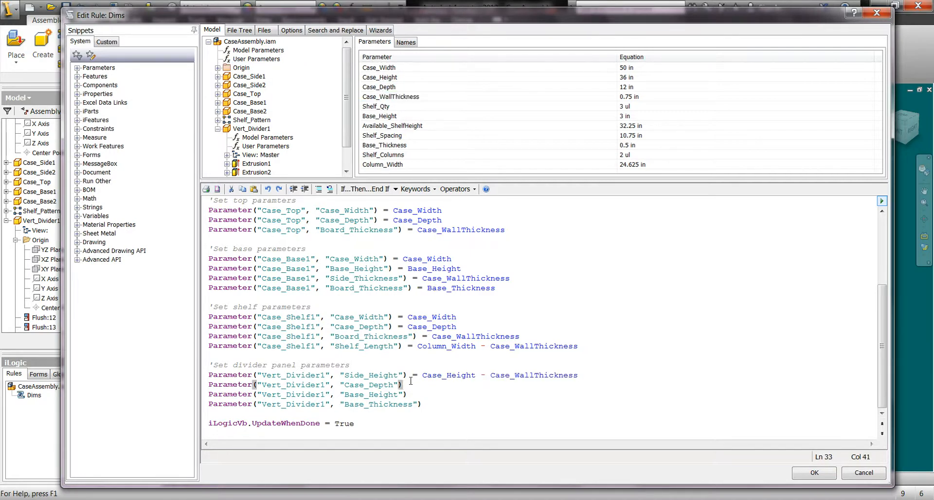
type("=")
double_click(383, 87)
left_click(413, 395)
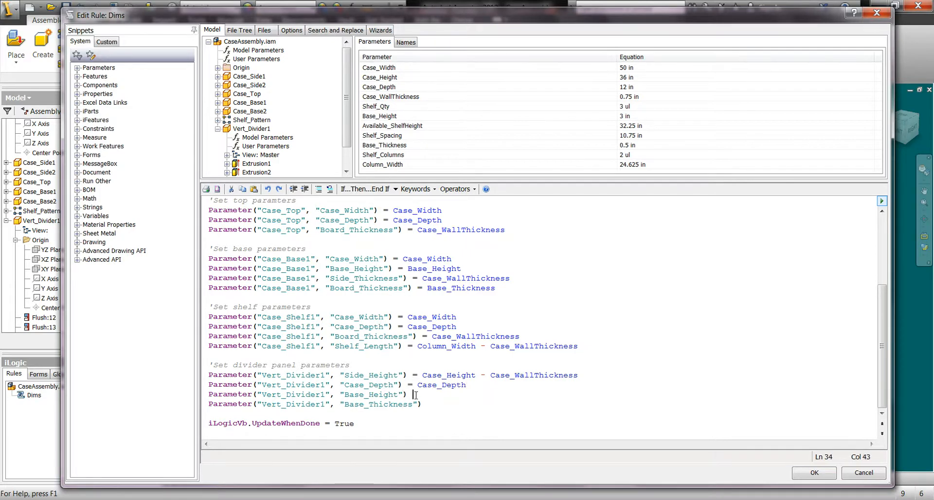
type("=")
double_click(380, 116)
Step: Set the divider's Base_Thickness equal to the assembly's Base_Thickness, then save and run the Dims rule
left_click(433, 403)
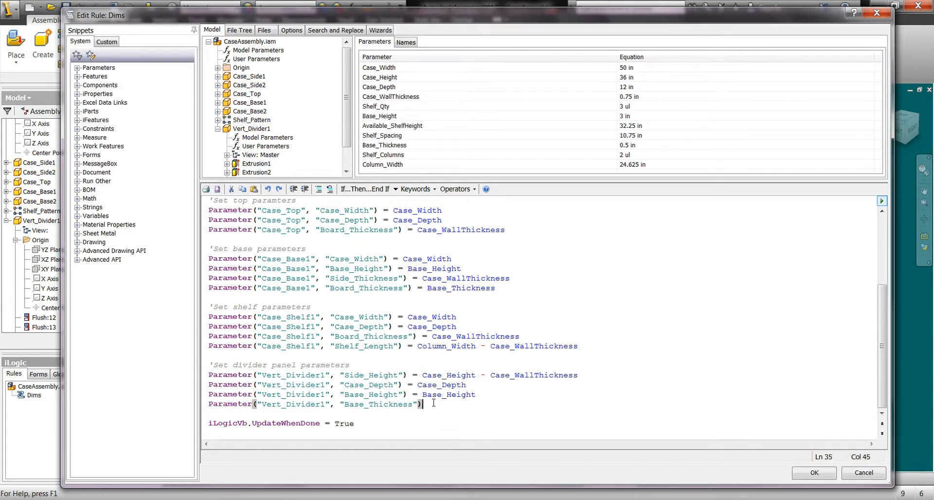
type("=")
double_click(375, 149)
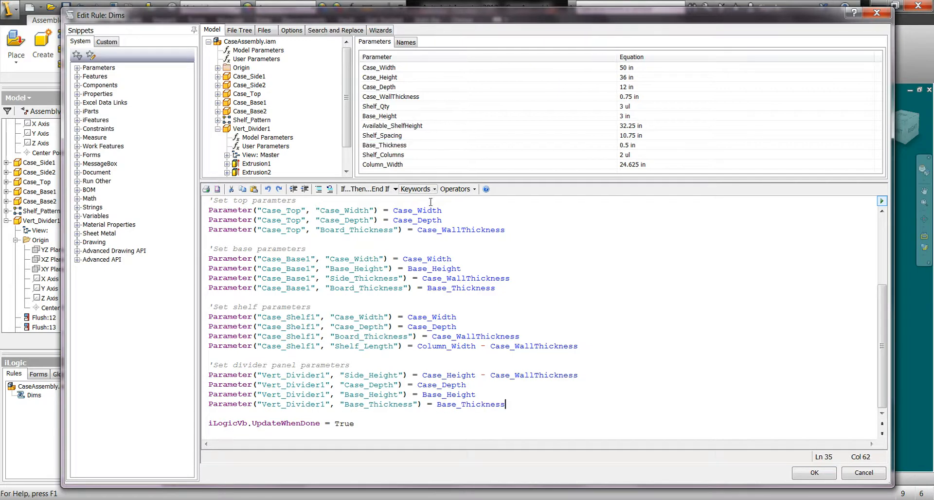
left_click(815, 473)
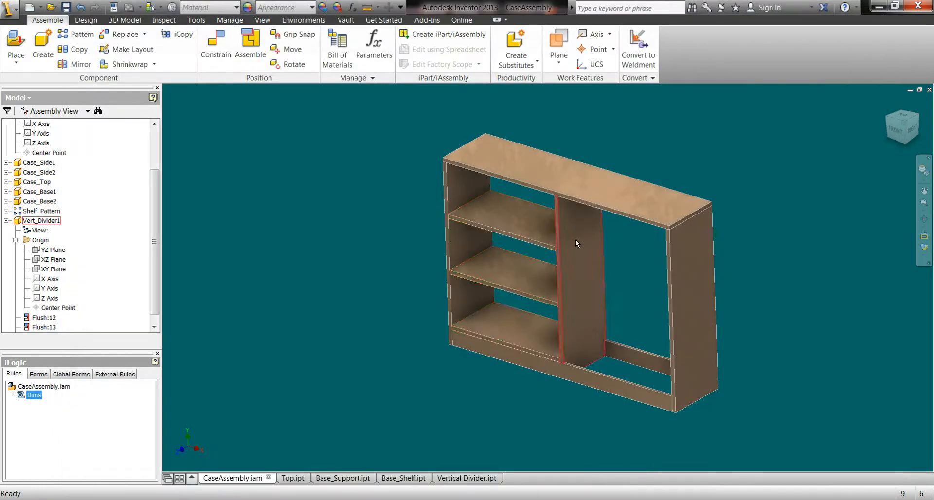
Step: Examine from the front how the divider fits the case and shelves, and return to an angled view
left_click(896, 131)
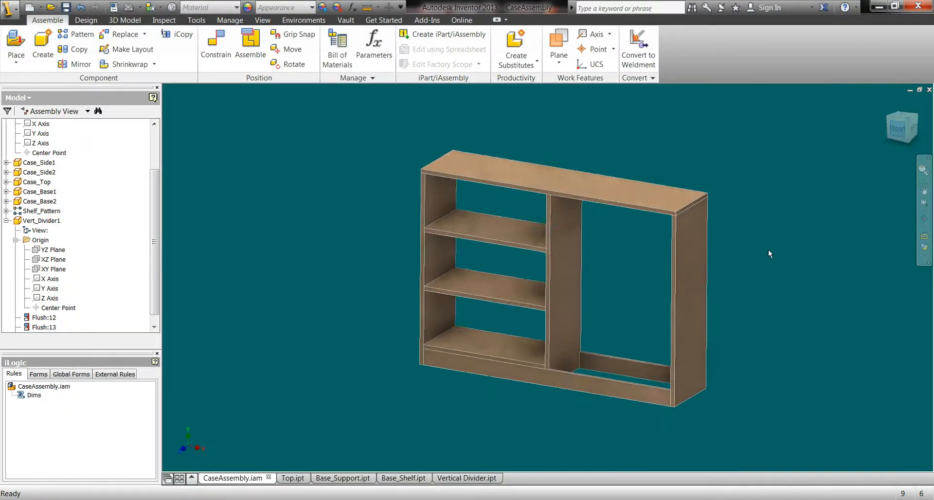
scroll(555, 192, "down", 4)
scroll(483, 204, "up", 3)
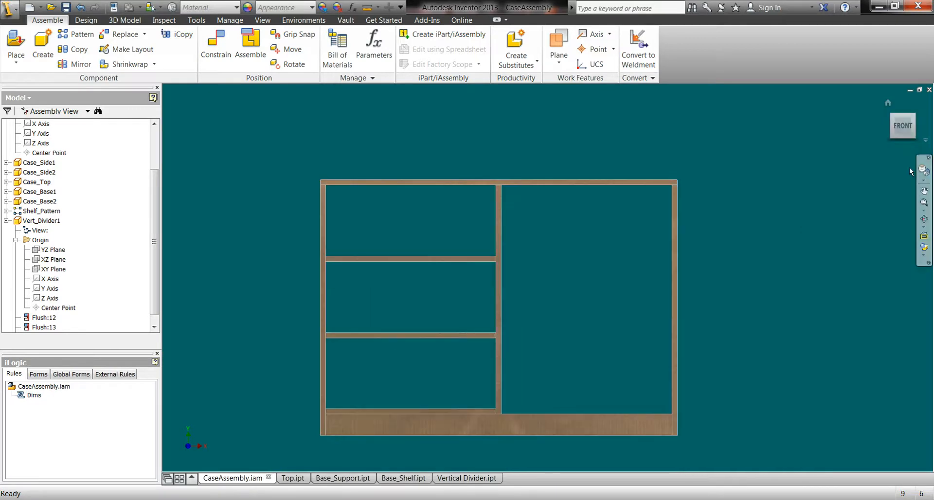
left_click(923, 219)
left_click_drag(559, 285, 490, 322)
scroll(398, 260, "up", 2)
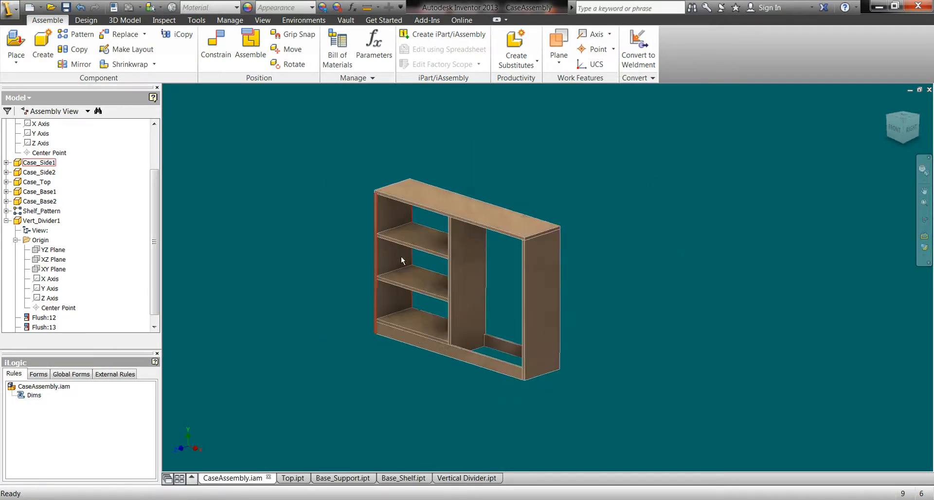
key("Escape")
Step: Open Shelf_Pattern for editing and assign the assembly's X axis as its row direction
left_click(6, 221)
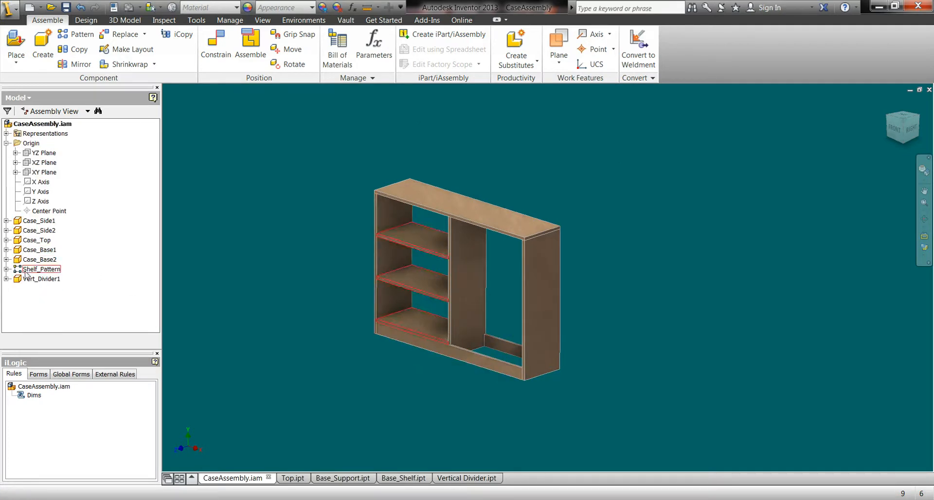
scroll(449, 308, "down", 3)
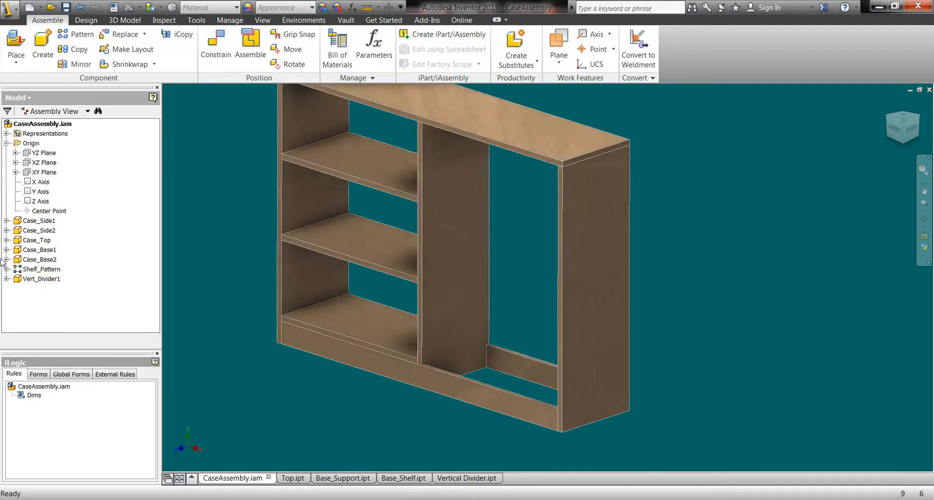
double_click(24, 269)
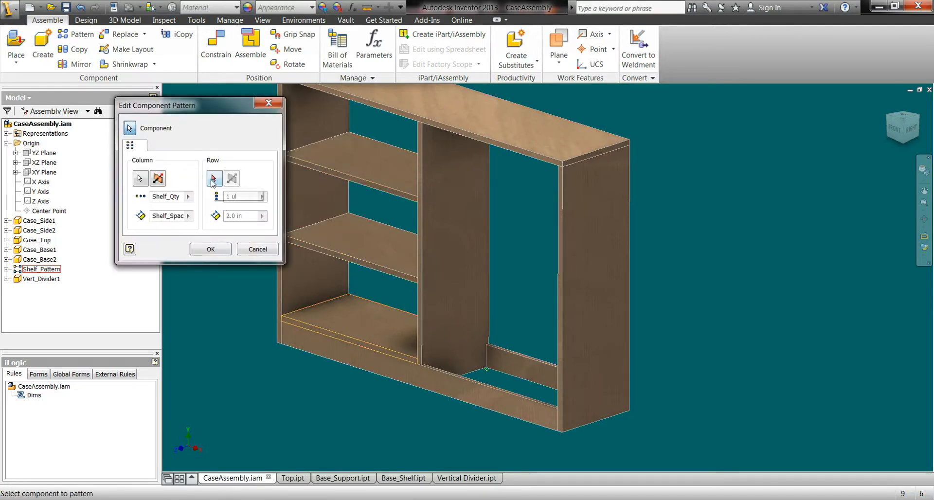
left_click(213, 179)
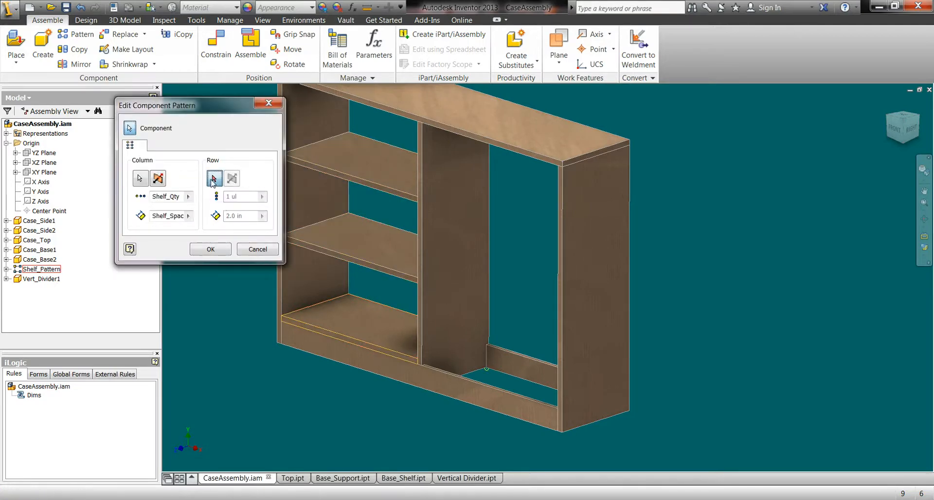
left_click(39, 183)
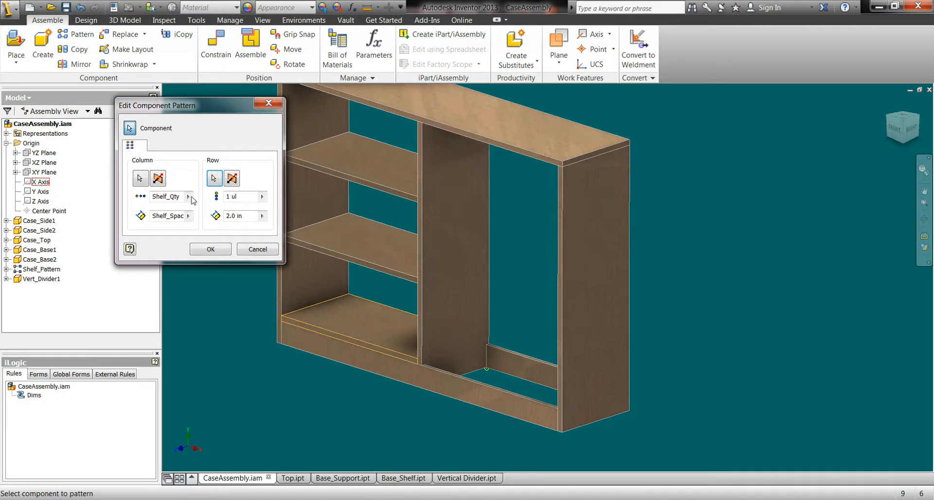
Step: Set the shelf pattern's row count to the Shelf_Columns parameter and its row spacing to Column_Width
left_click(249, 196)
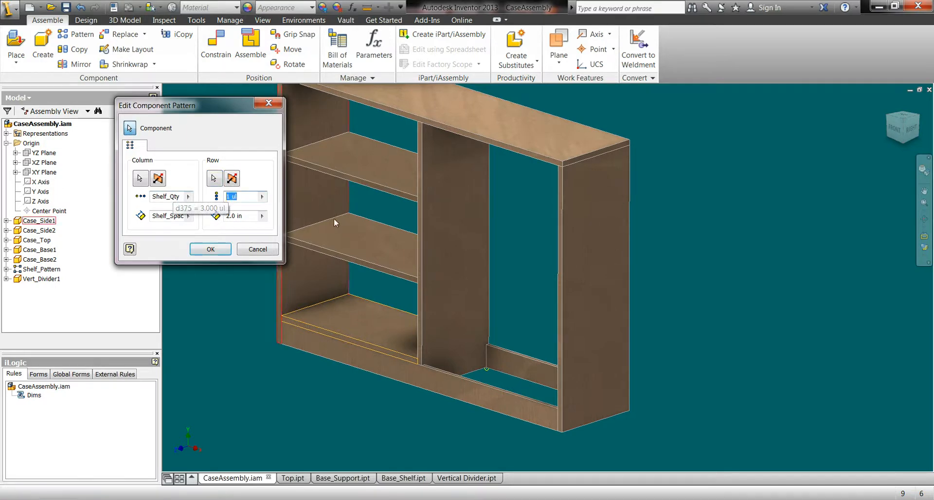
left_click(262, 197)
left_click(302, 198)
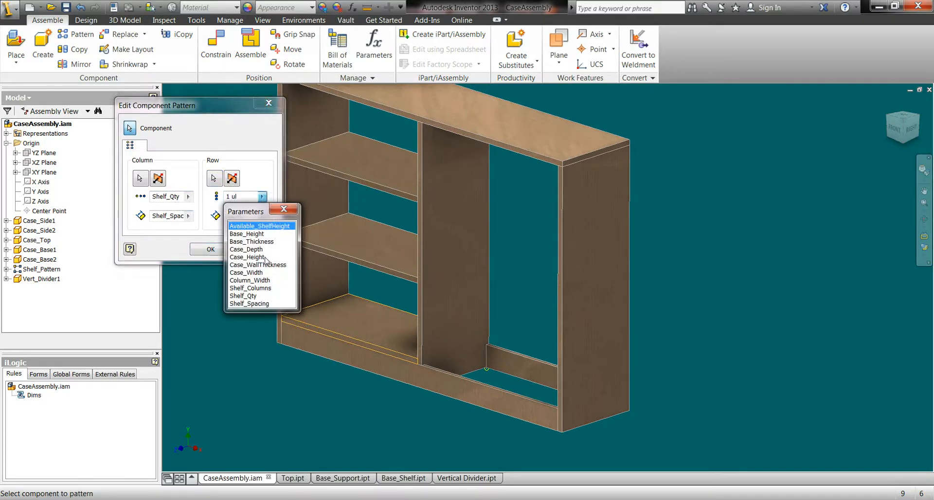
left_click(250, 288)
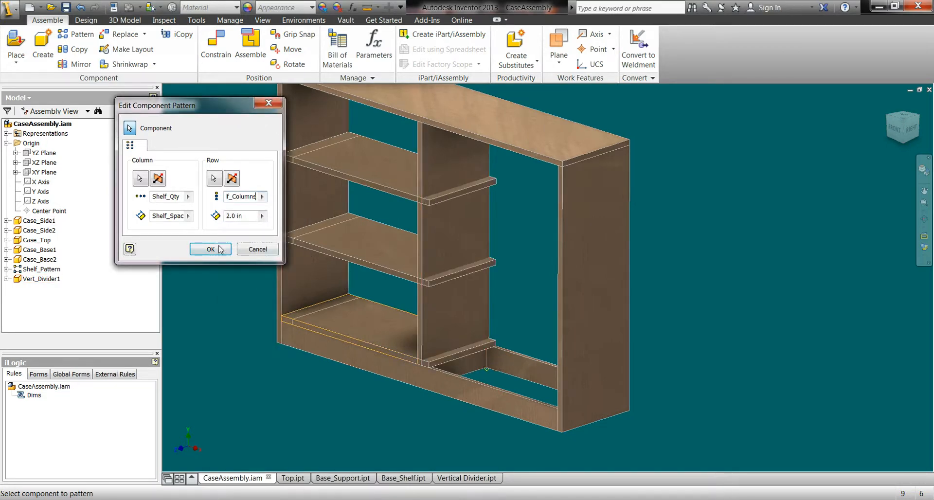
left_click(262, 216)
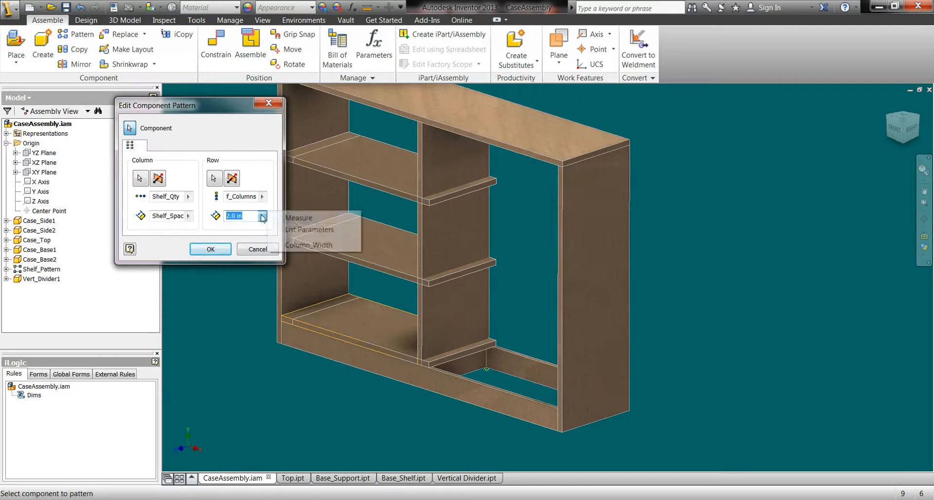
left_click(304, 229)
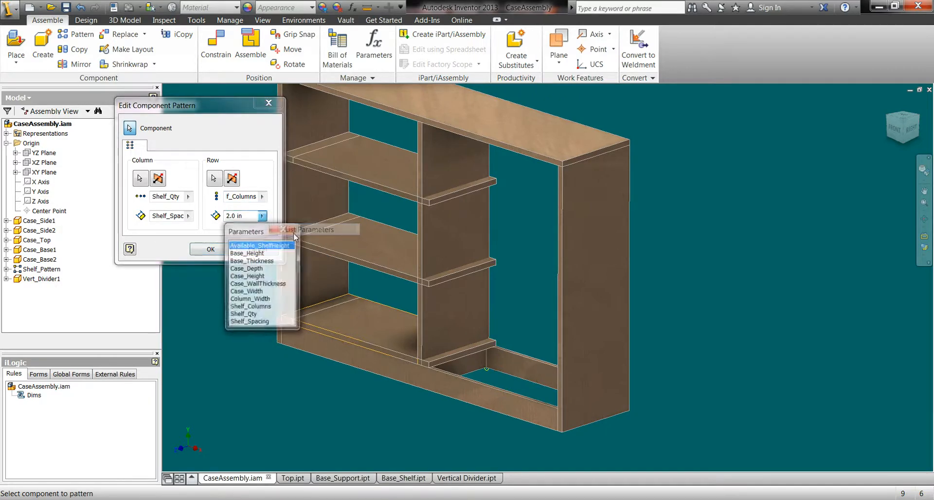
left_click(253, 300)
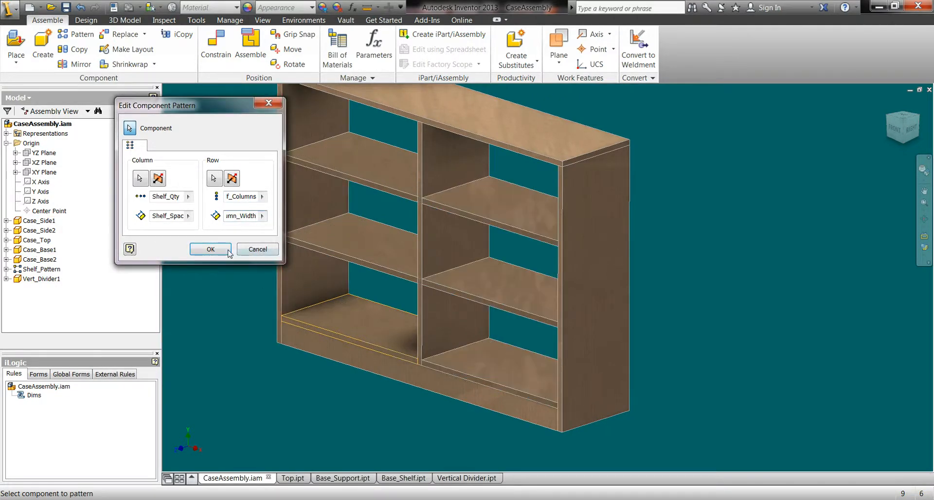
Step: Apply the shelf pattern edit and examine the two-column bookcase from the front and at an angle
left_click(211, 249)
left_click(896, 129)
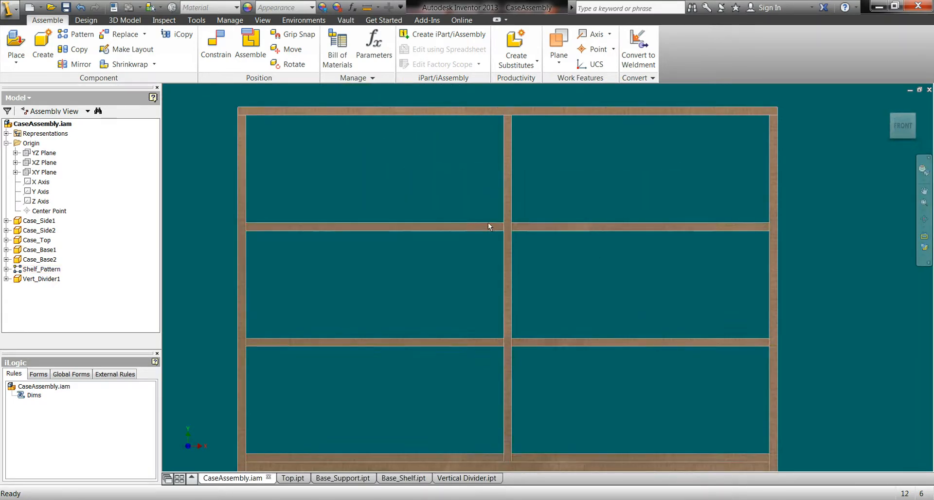
scroll(462, 331, "down", 3)
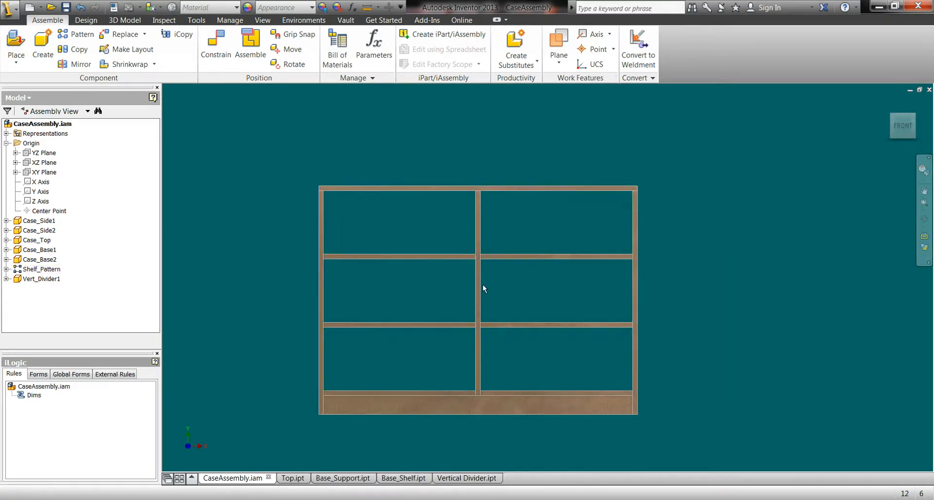
left_click(924, 220)
left_click_drag(632, 271, 582, 310)
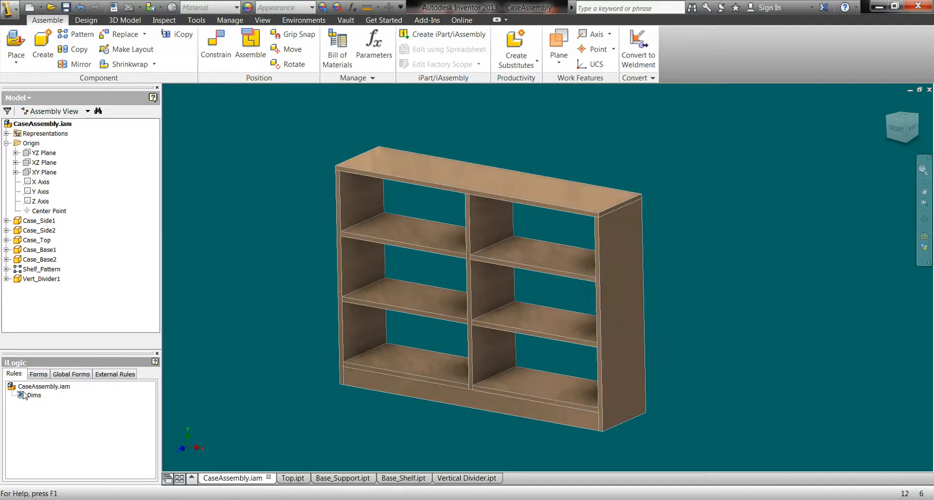
Step: Open the Config form for editing and add the Shelf_Columns parameter below Shelf_Qty
left_click(38, 374)
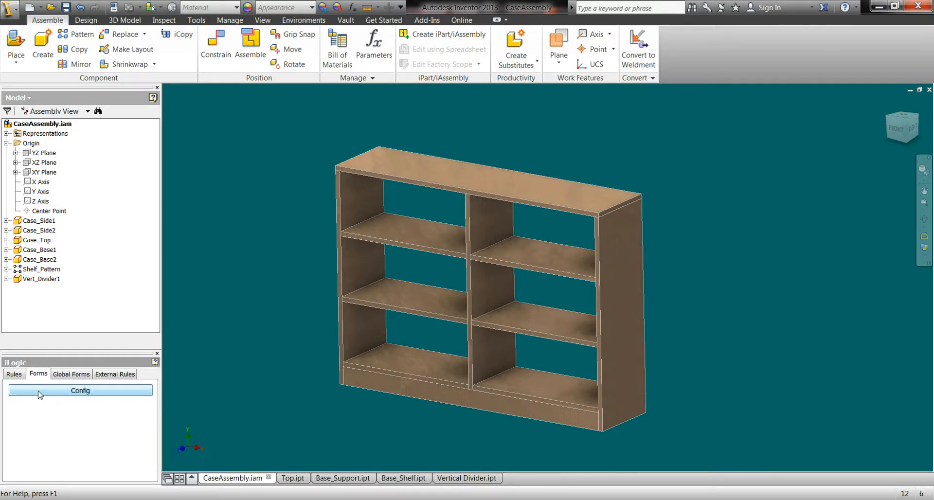
right_click(39, 395)
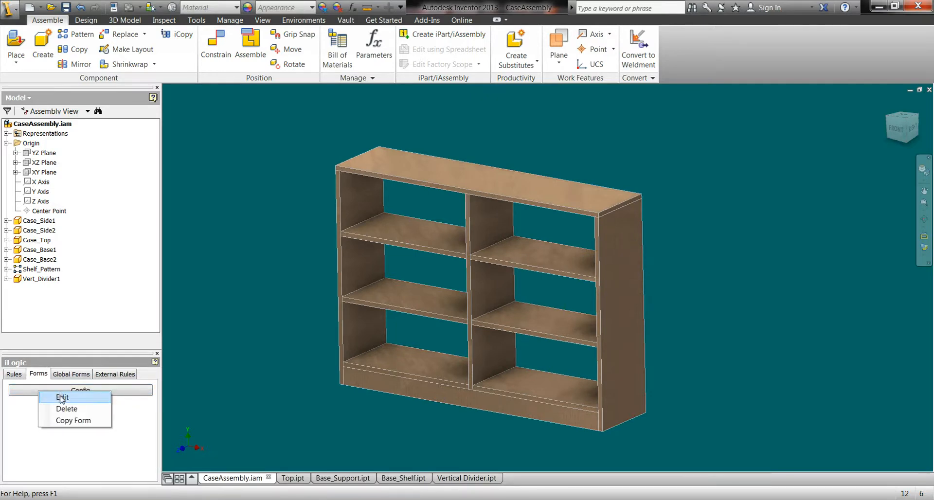
left_click(61, 398)
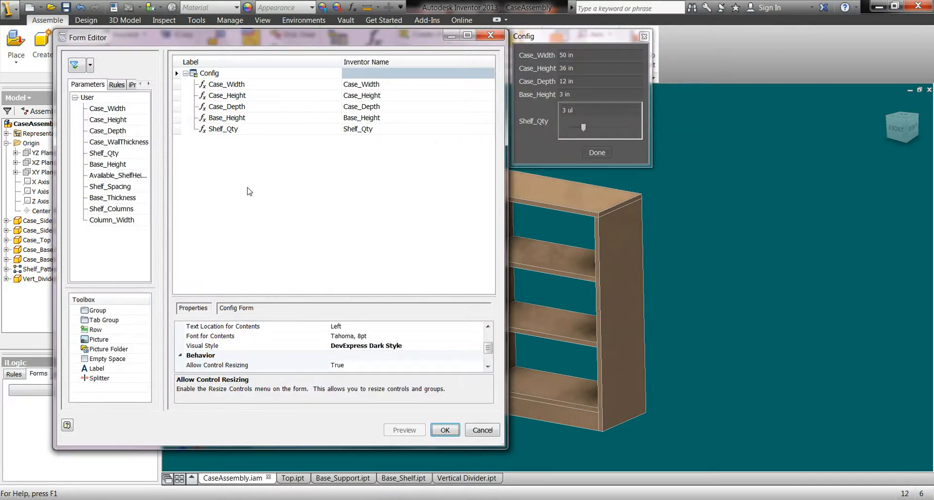
left_click_drag(99, 213, 241, 148)
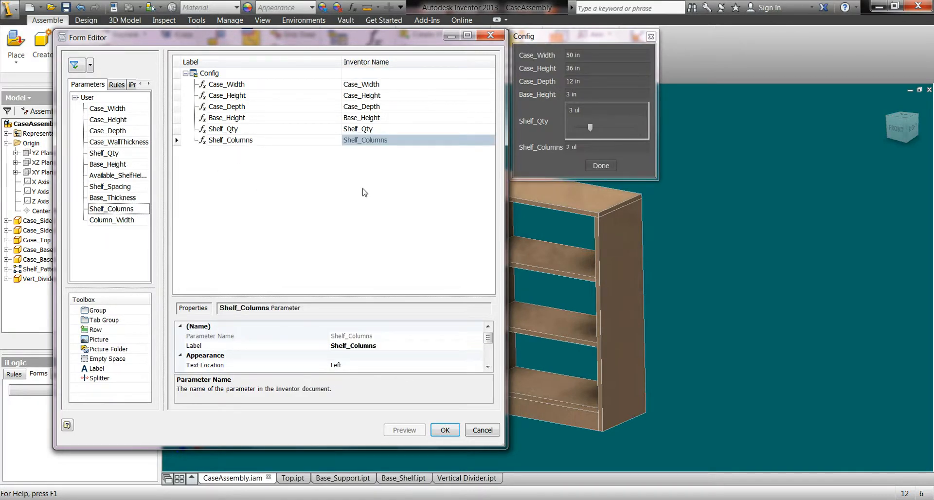
Step: Change the edit control type of the form's Shelf_Columns entry to Slider
left_click(353, 142)
scroll(480, 369, "down", 2)
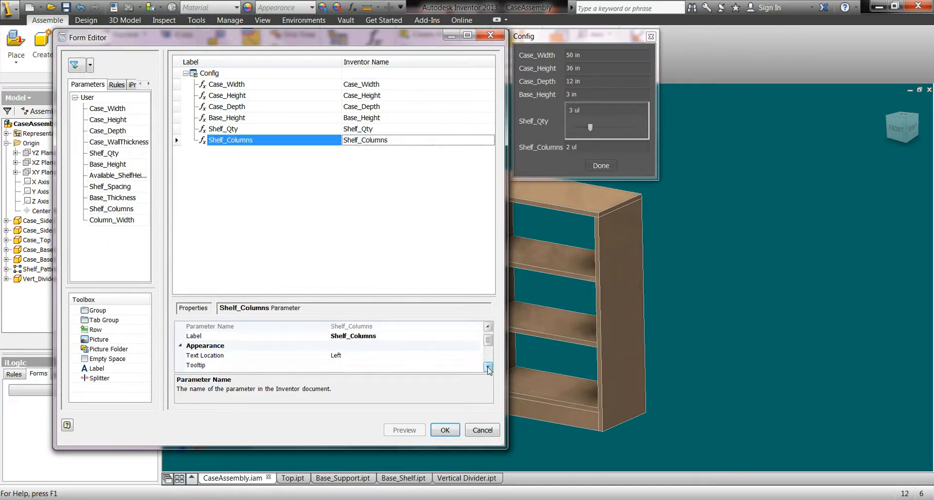
left_click(476, 366)
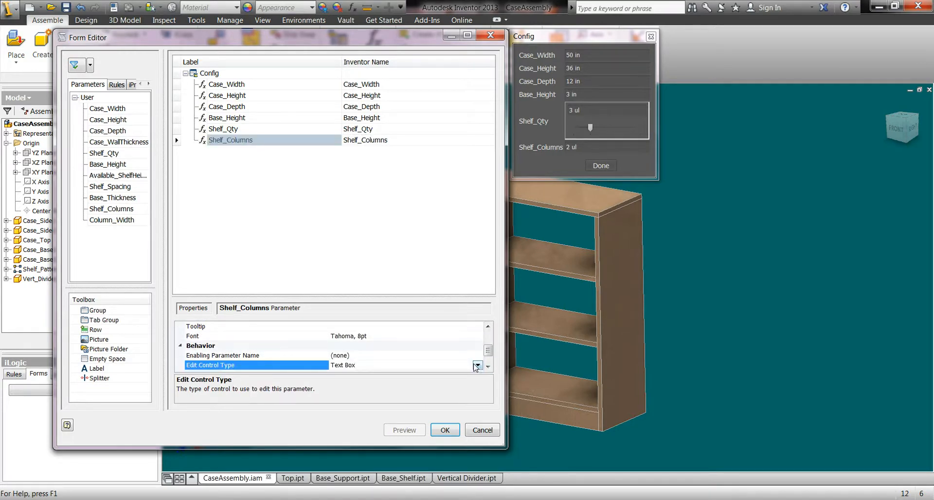
left_click(478, 366)
left_click(343, 385)
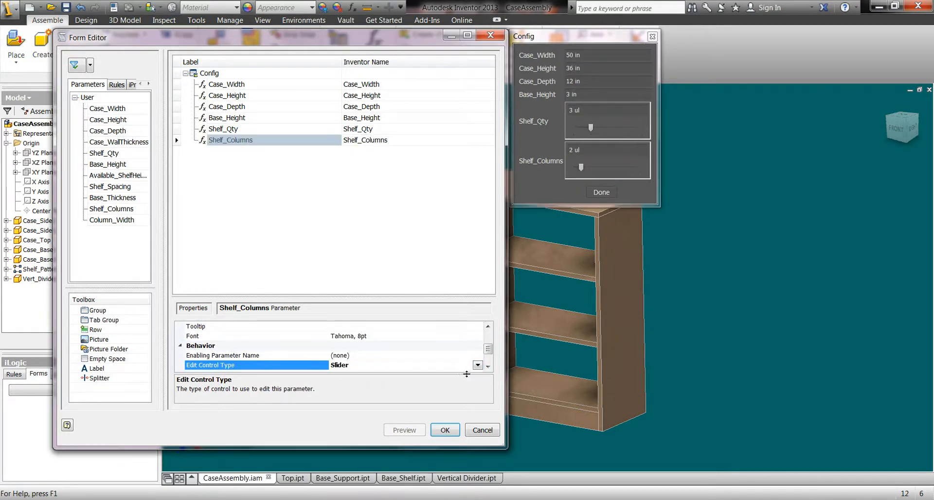
Step: Set the Shelf_Columns slider's maximum value to 4 and save the form
left_click(488, 367)
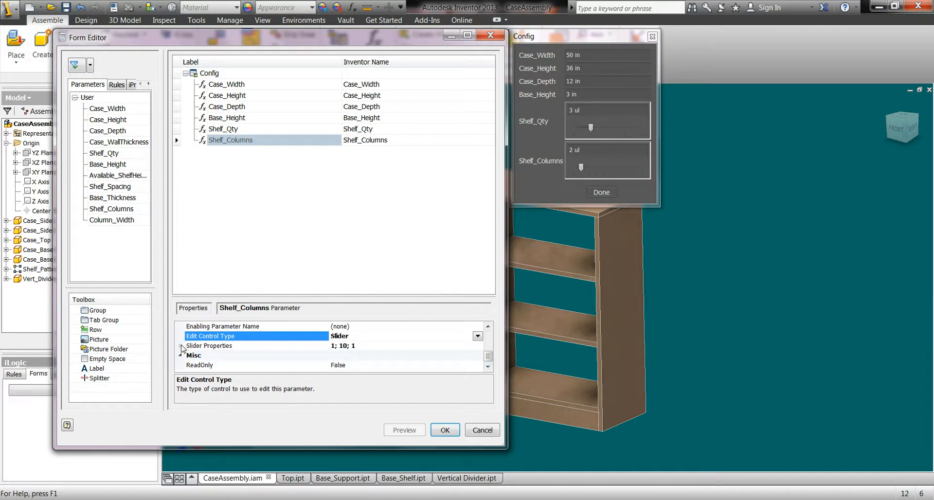
left_click(180, 345)
left_click(353, 366)
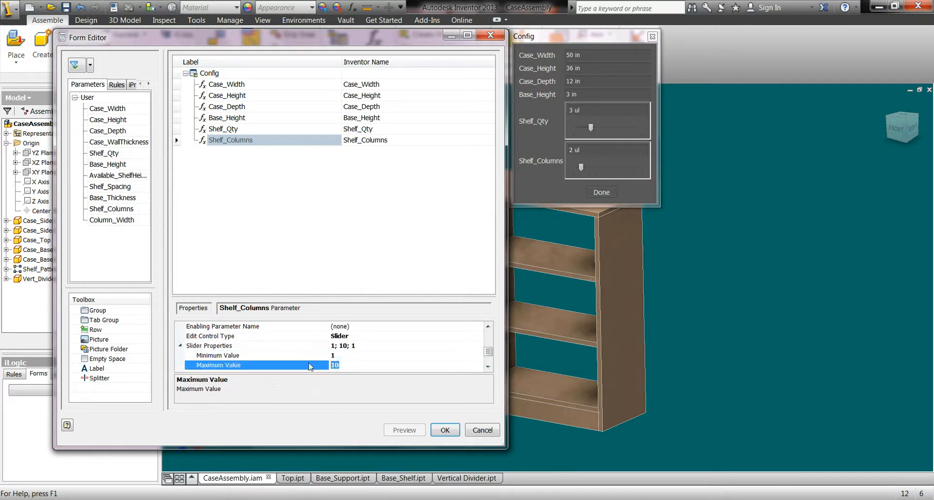
type("4")
left_click(488, 367)
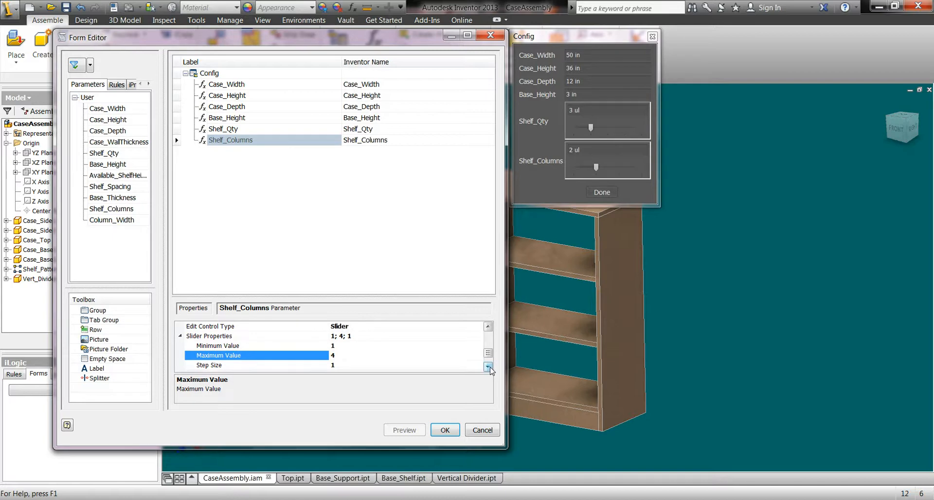
left_click(445, 430)
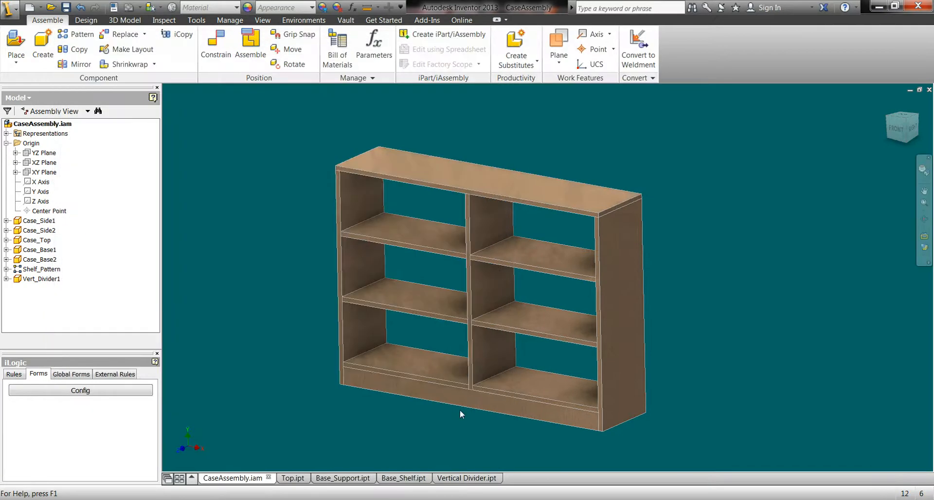
Step: Run the Config form, set Shelf_Columns to 1, and close the form
left_click(70, 391)
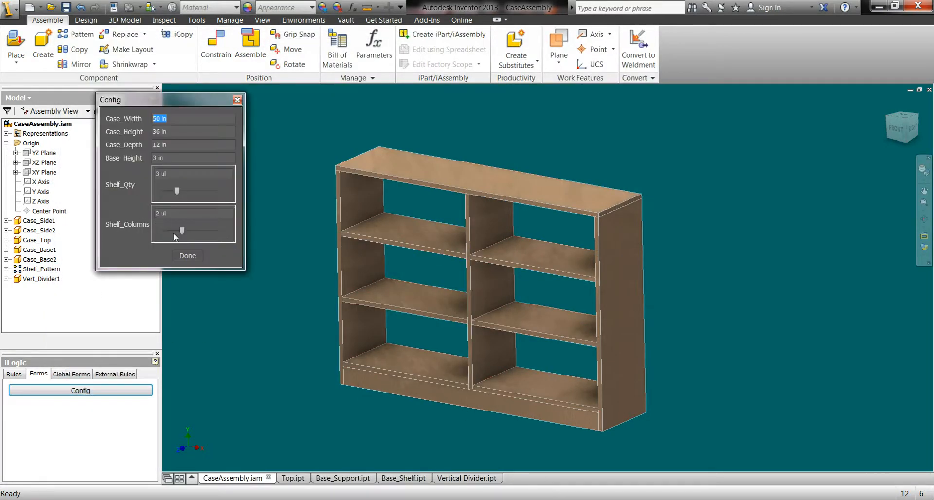
left_click_drag(182, 230, 132, 232)
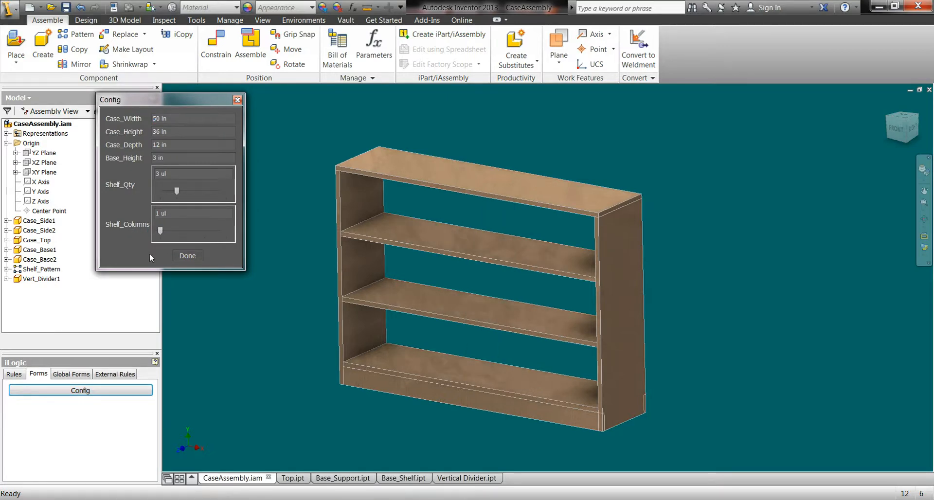
left_click(187, 256)
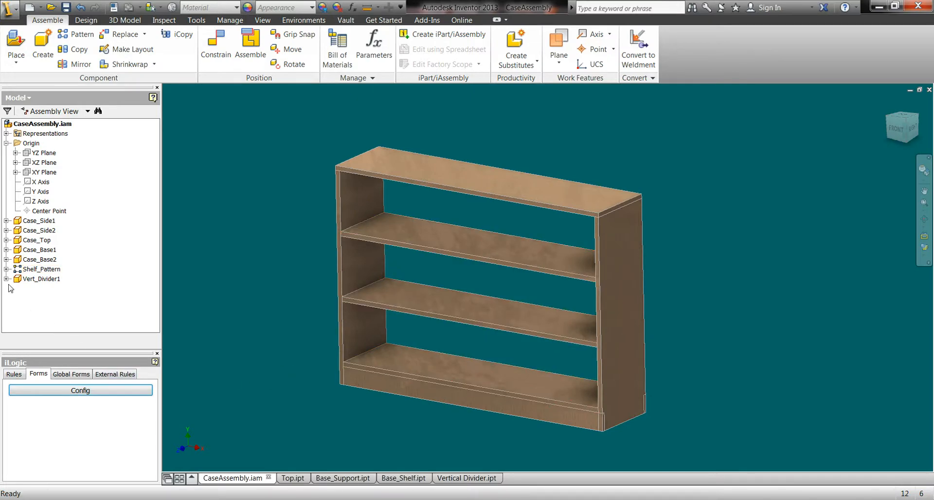
Step: Open the Dims rule and start the condition "If Shelf_Columns = 1 Then" below the local parameter calculations
left_click(13, 373)
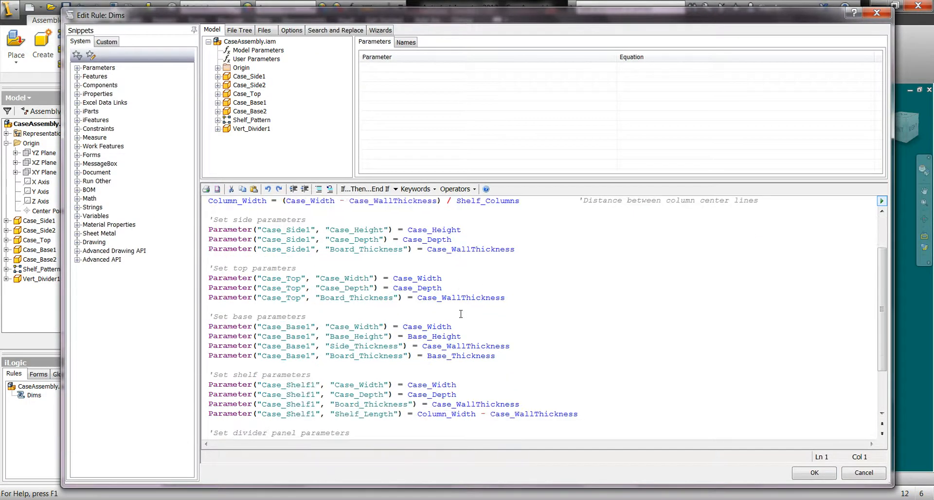
scroll(460, 314, "up", 2)
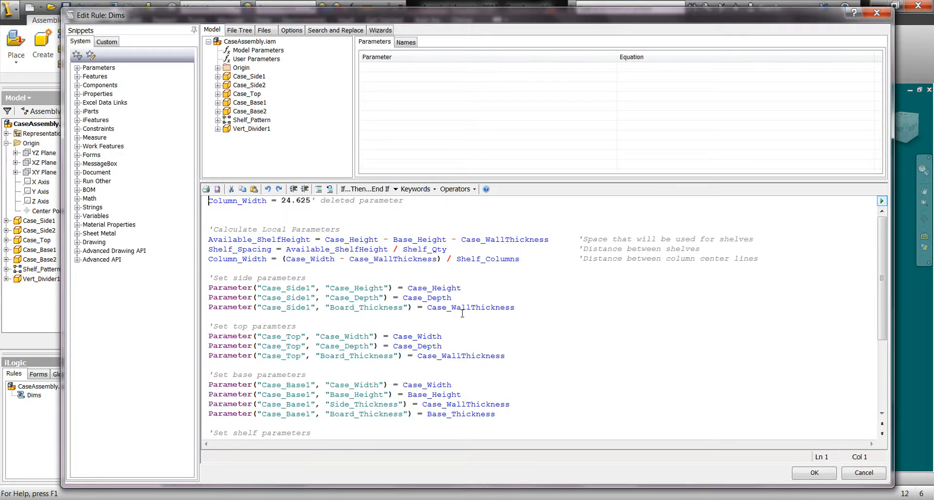
left_click(792, 264)
key("Return")
key("Return")
key("Return")
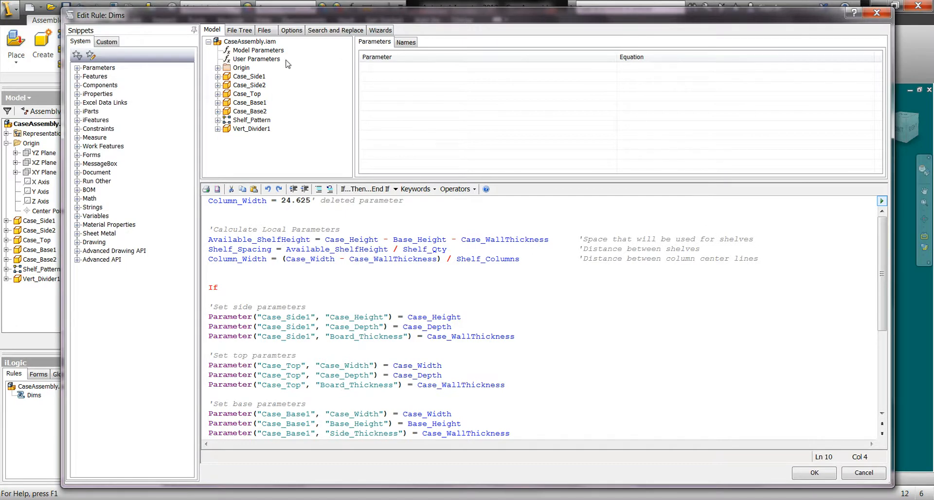
left_click(257, 58)
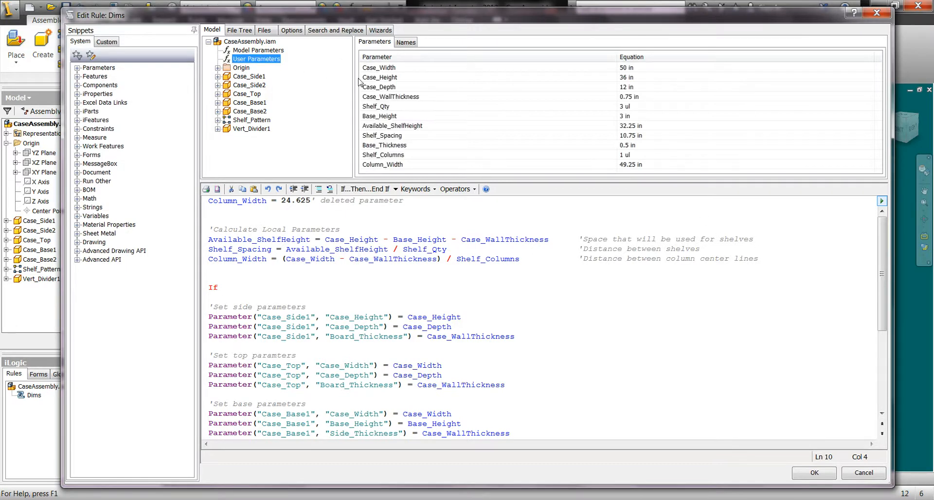
double_click(392, 156)
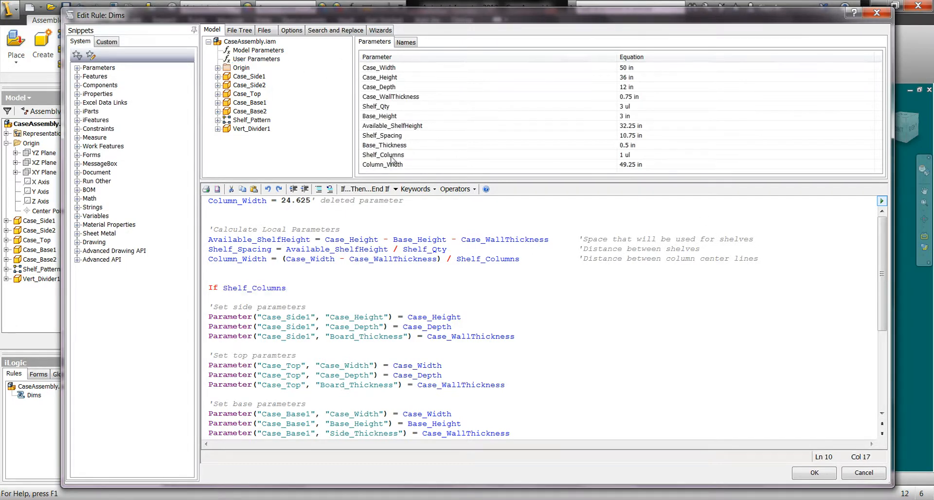
type("=,")
key("BackSpace")
type("1 Then")
key("Return")
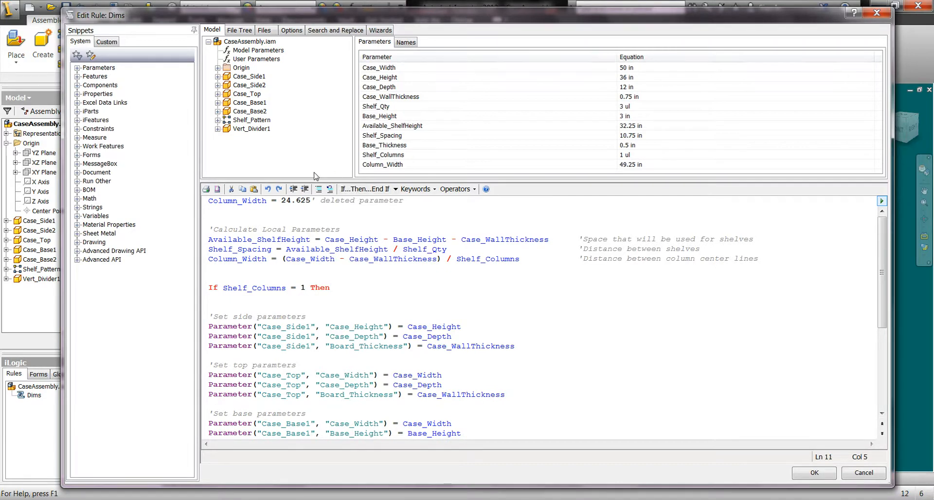
Step: Insert a Component.IsActive snippet inside the If block and point it to Vert_Divider1
left_click(77, 86)
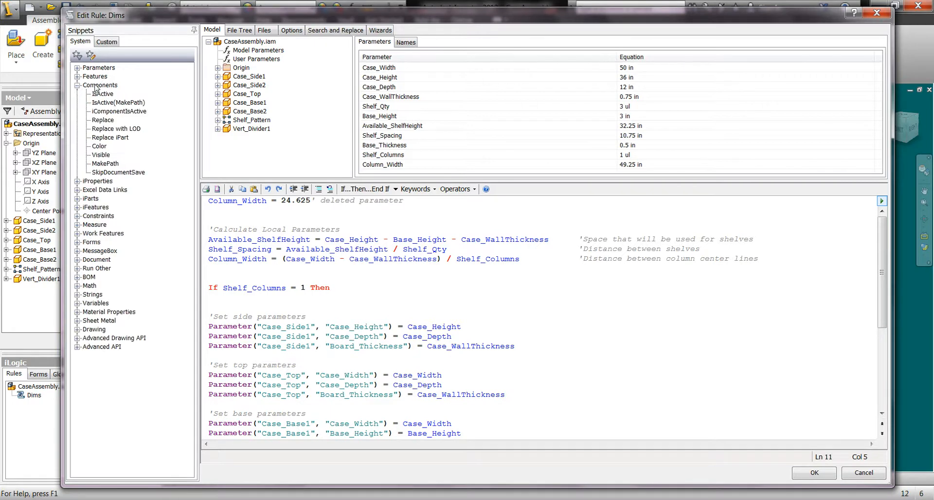
double_click(100, 94)
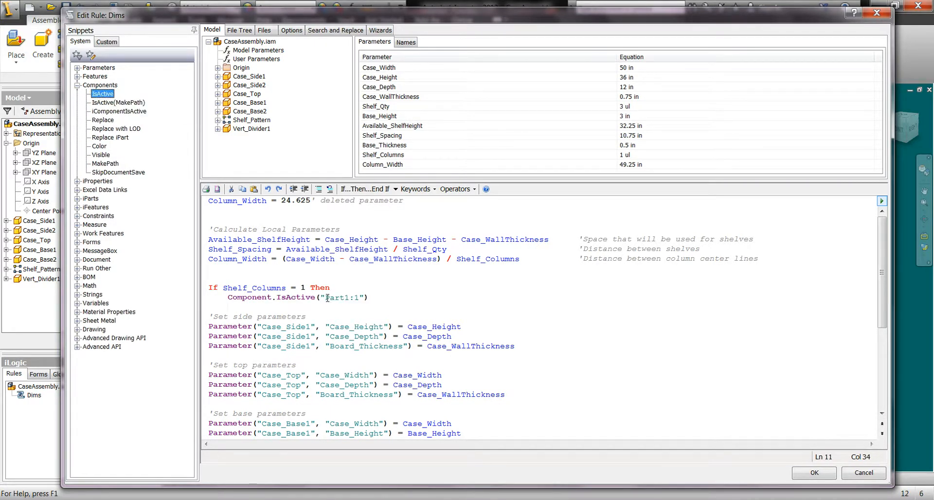
left_click_drag(325, 297, 360, 297)
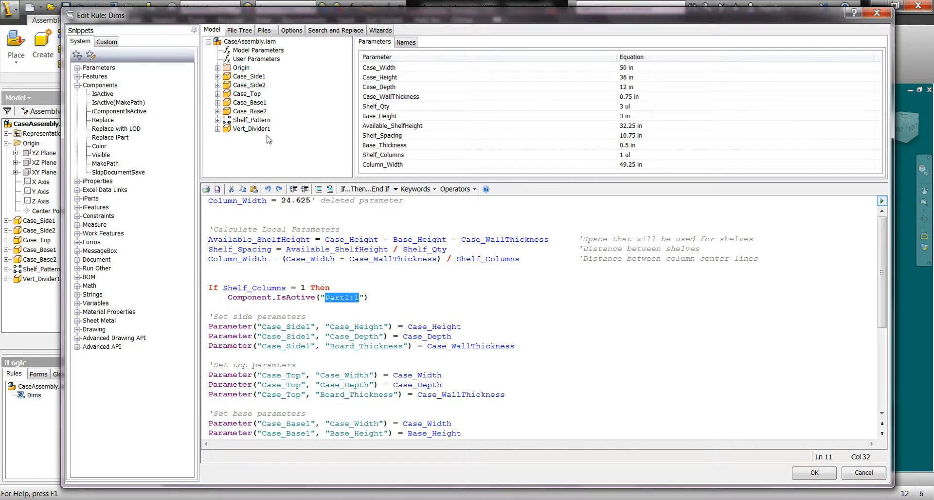
left_click(244, 129)
left_click(413, 42)
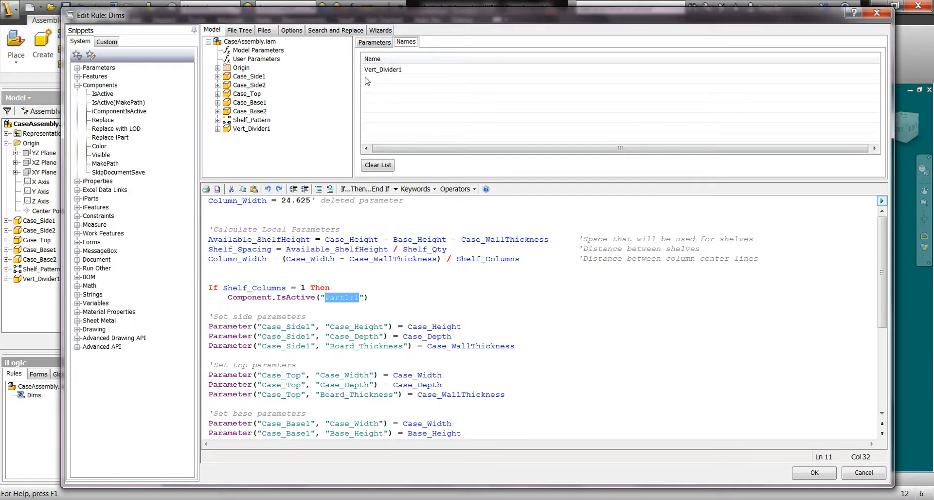
double_click(384, 70)
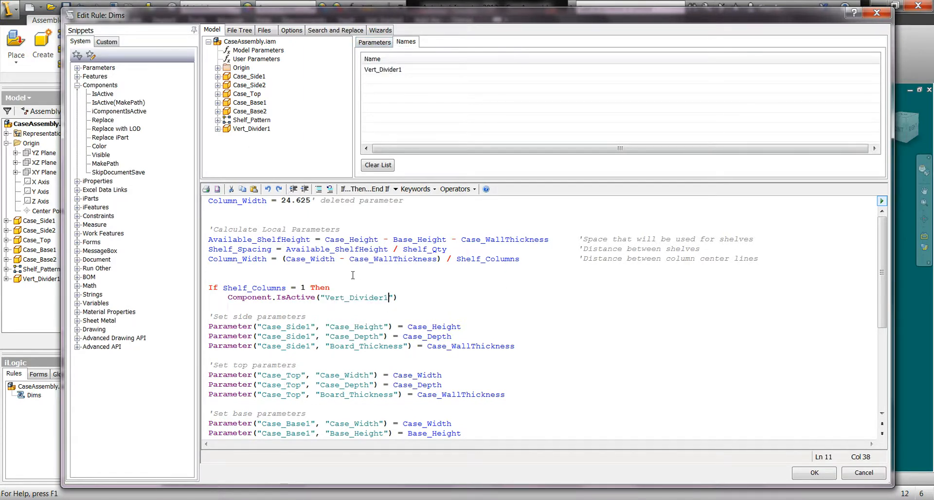
Step: Set the Vert_Divider1 IsActive statement in the If branch to False
left_click(411, 300)
left_click(385, 43)
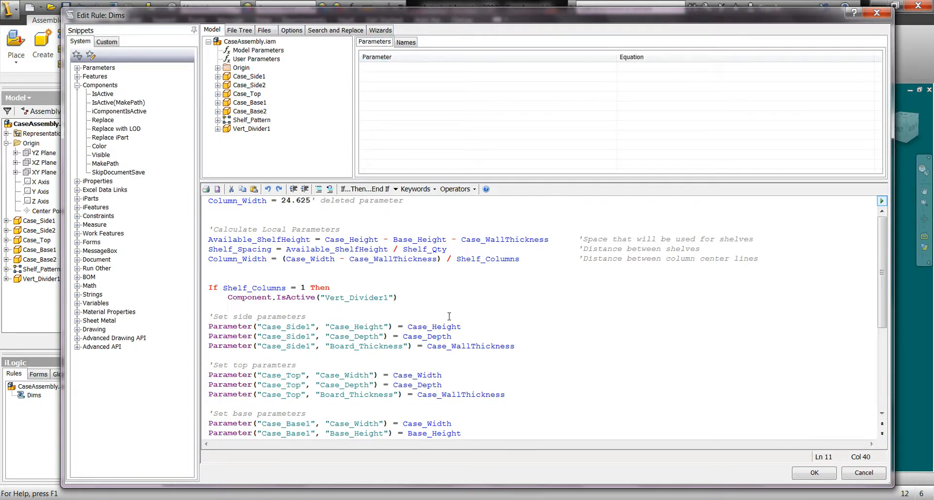
left_click(423, 300)
type("= False")
key("Return")
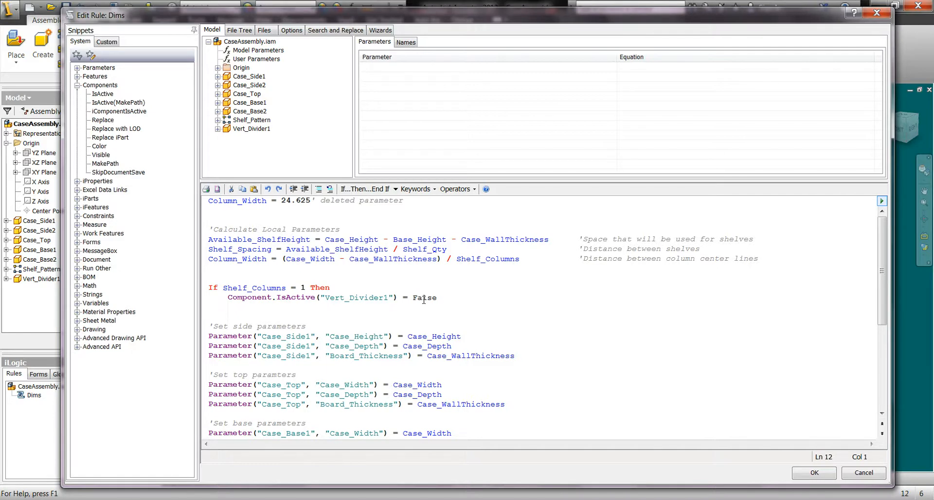
Step: Add an Else branch that sets Component.IsActive("Vert_Divider1") to True, close the block with End If, and save and run the rule
type("Else")
key("Return")
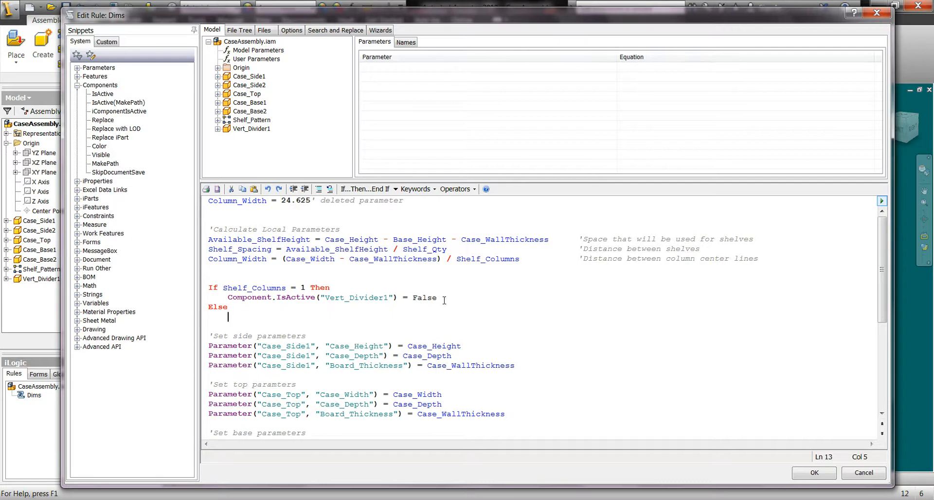
left_click_drag(437, 298, 229, 299)
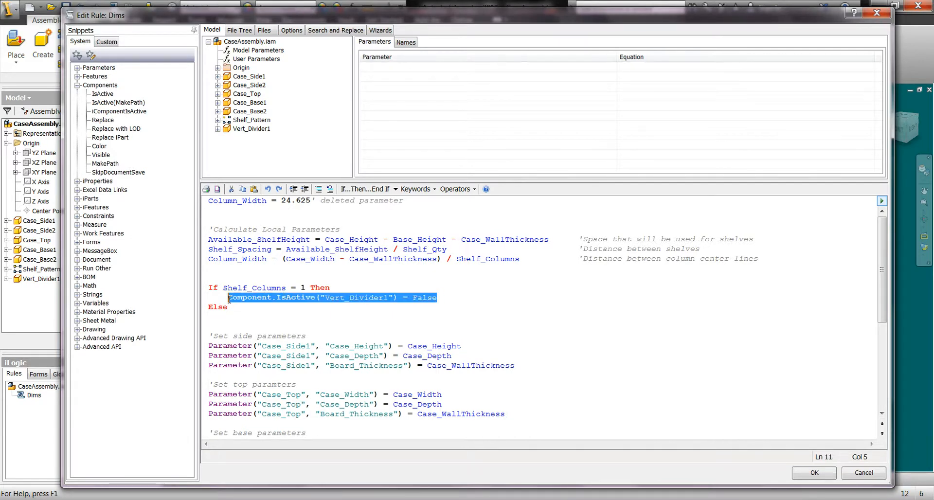
key("ctrl+c")
left_click(235, 316)
key("ctrl+v")
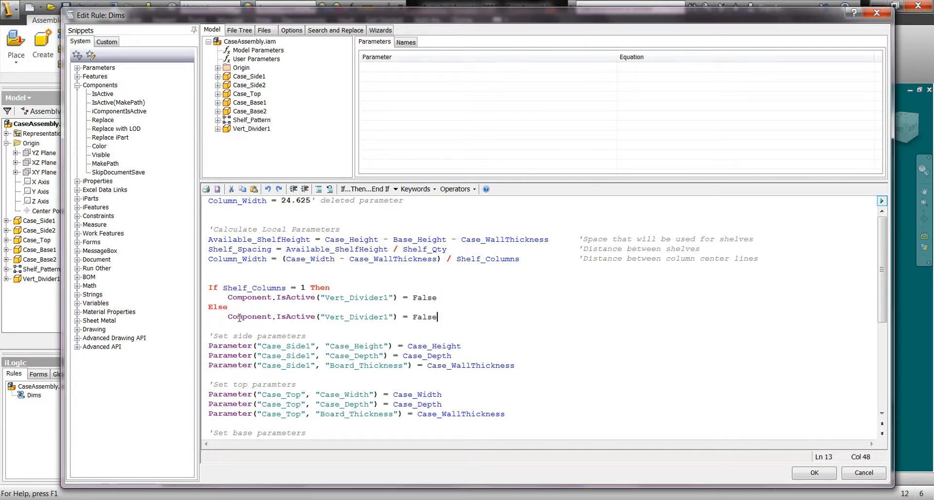
double_click(420, 317)
type("True")
key("Return")
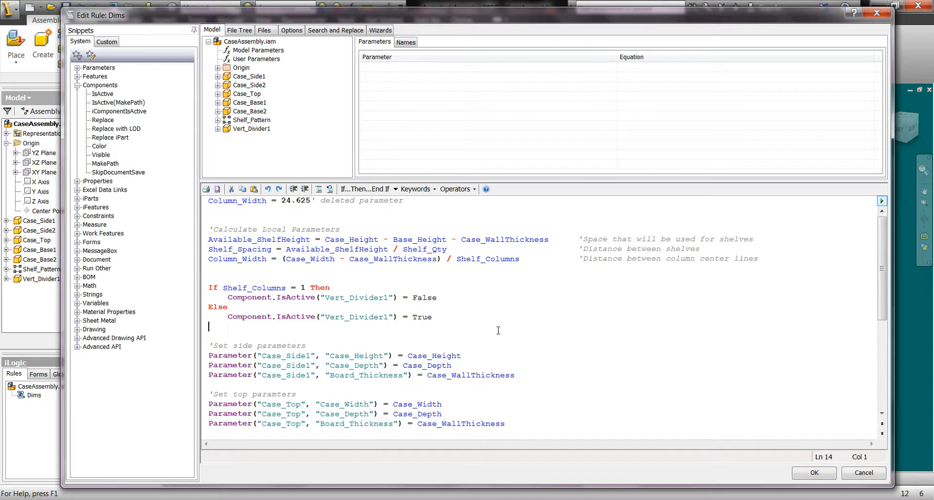
type("End If")
left_click(814, 474)
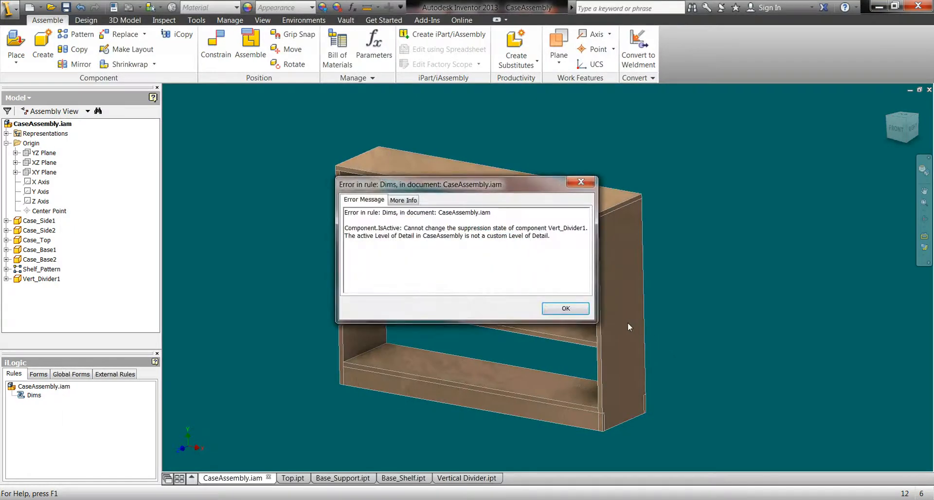
Step: Dismiss the rule error, close the rule editor, and activate the iLogic level of detail, saving the affected part files
left_click(566, 309)
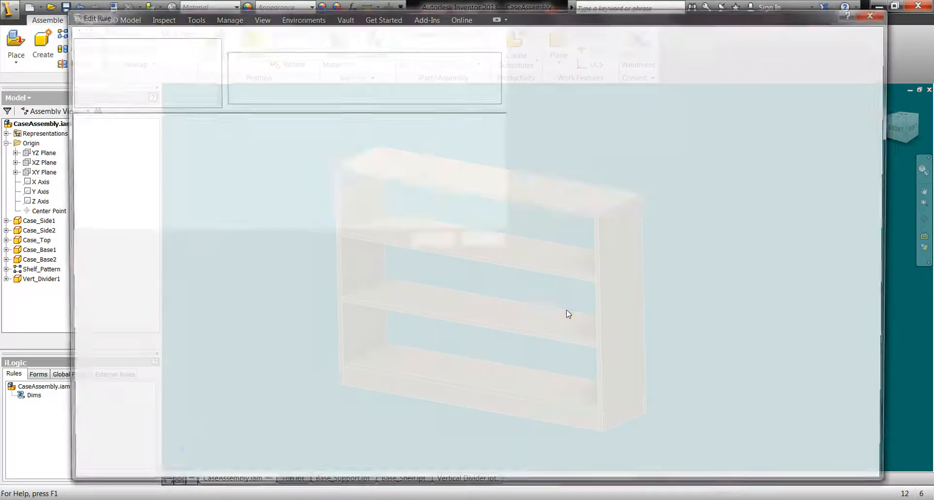
left_click(881, 476)
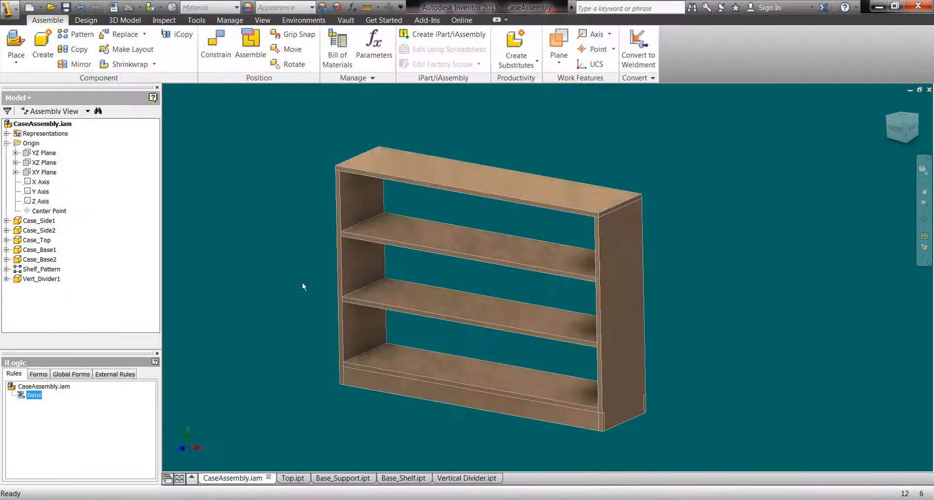
left_click(6, 133)
left_click(16, 162)
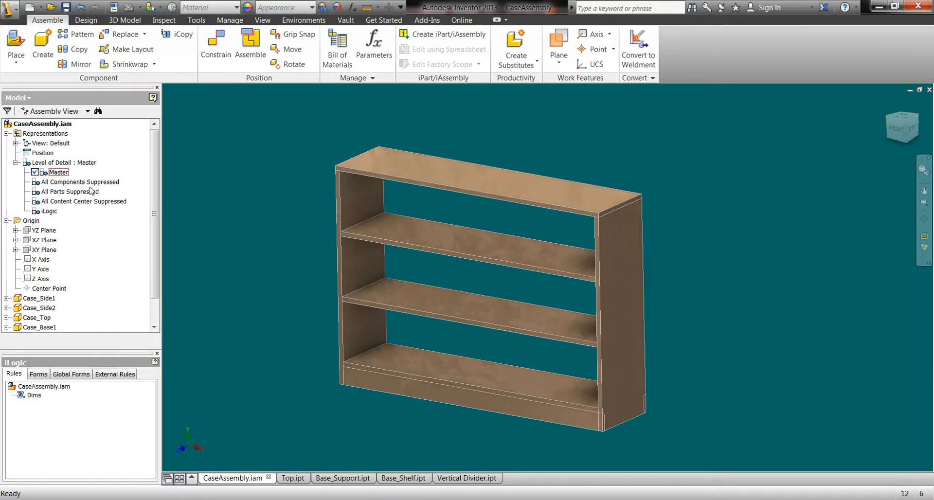
double_click(46, 212)
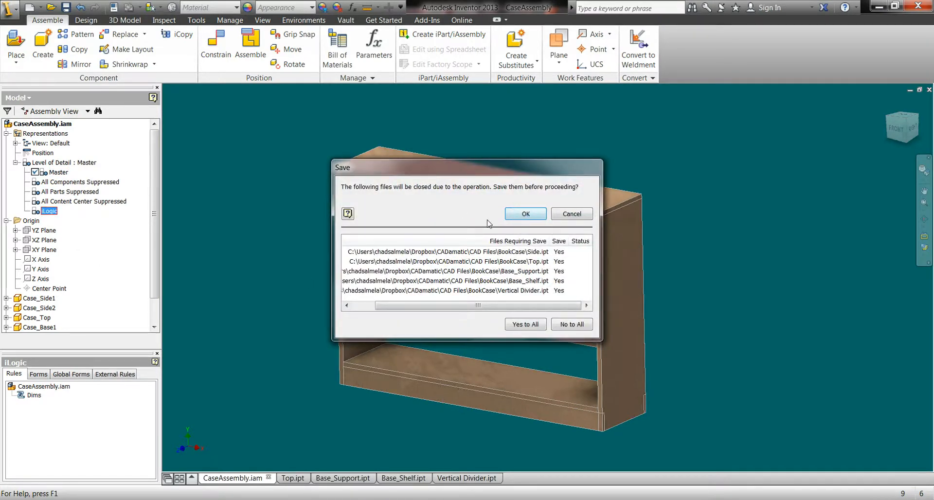
left_click(517, 214)
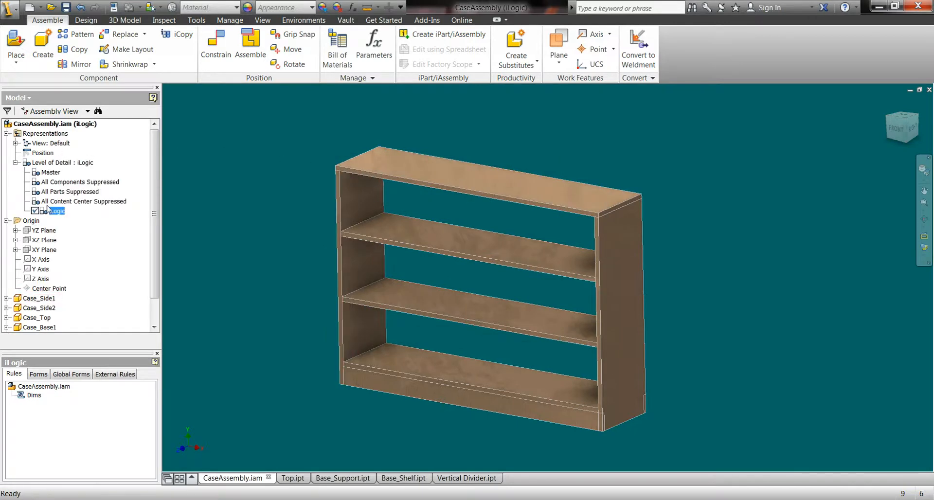
left_click(16, 162)
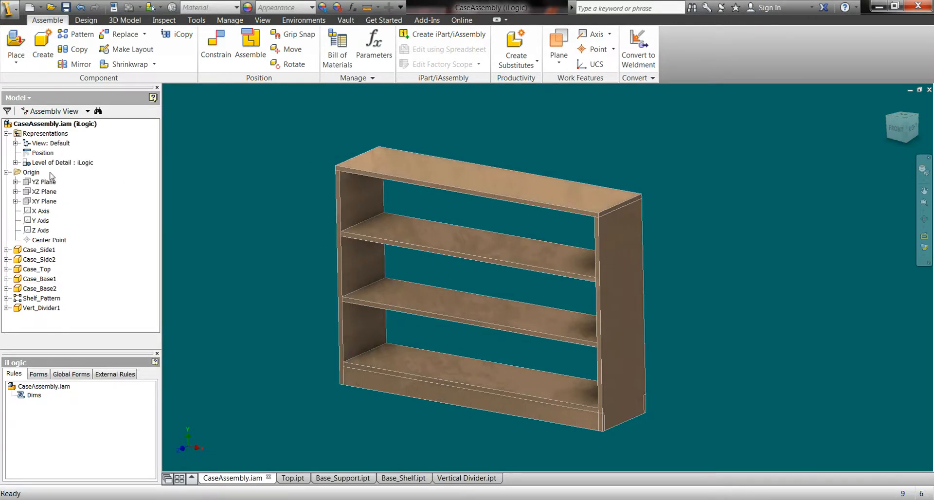
Step: Run the Dims rule again and use the Config form to set Shelf_Columns to 2 and finally 3
right_click(34, 400)
left_click(56, 405)
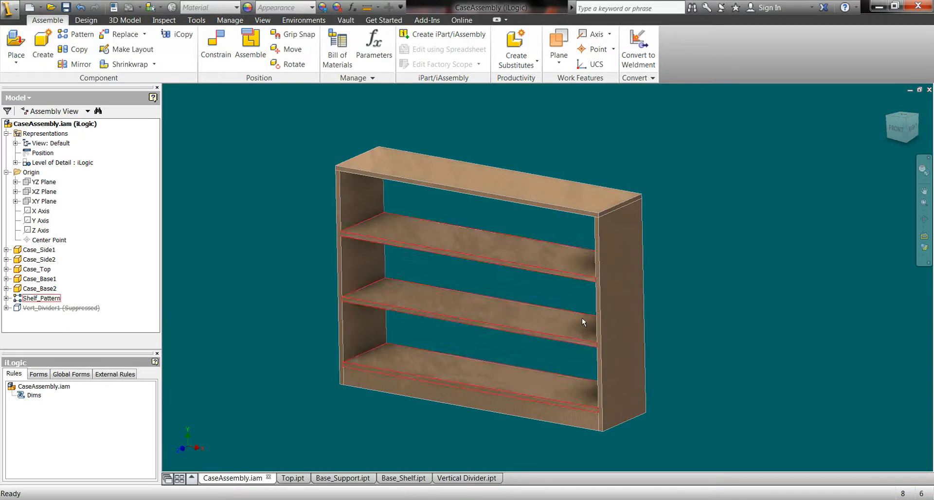
left_click(40, 375)
left_click(80, 390)
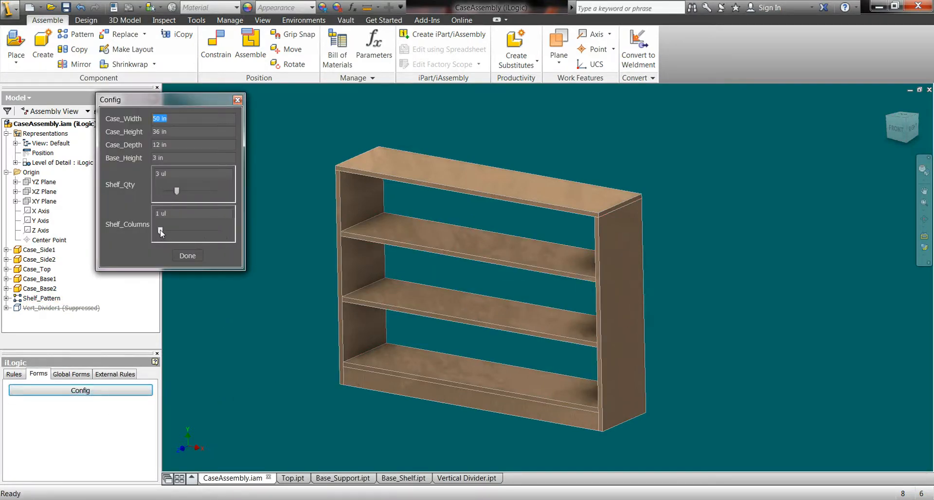
left_click_drag(160, 233, 181, 232)
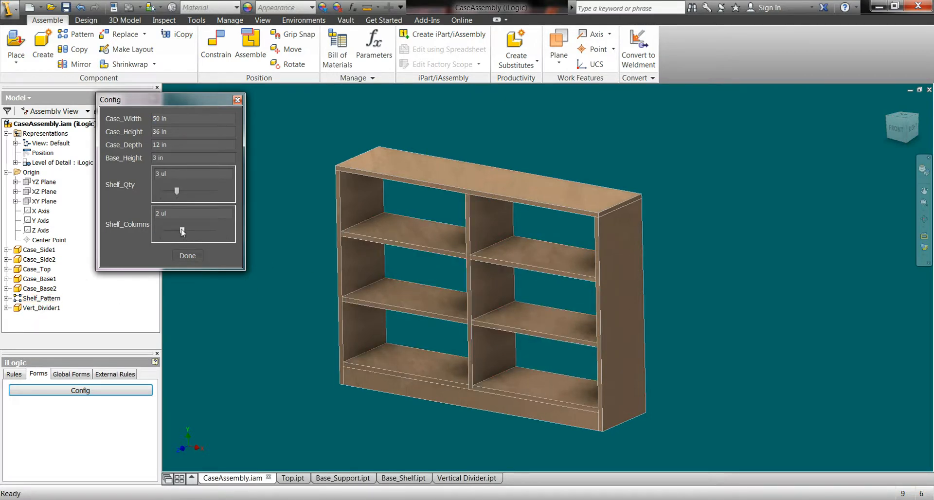
mouse_move(182, 232)
left_mouse_down()
mouse_move(161, 232)
mouse_move(182, 231)
left_mouse_up()
left_click(191, 255)
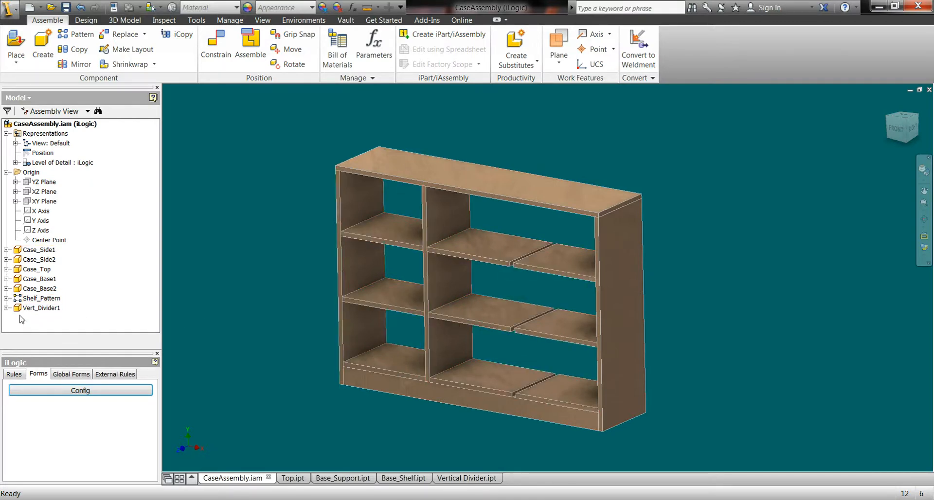
Step: Start a rectangular component pattern of Vert_Divider1 with the assembly's X Axis as the column direction
left_click(75, 34)
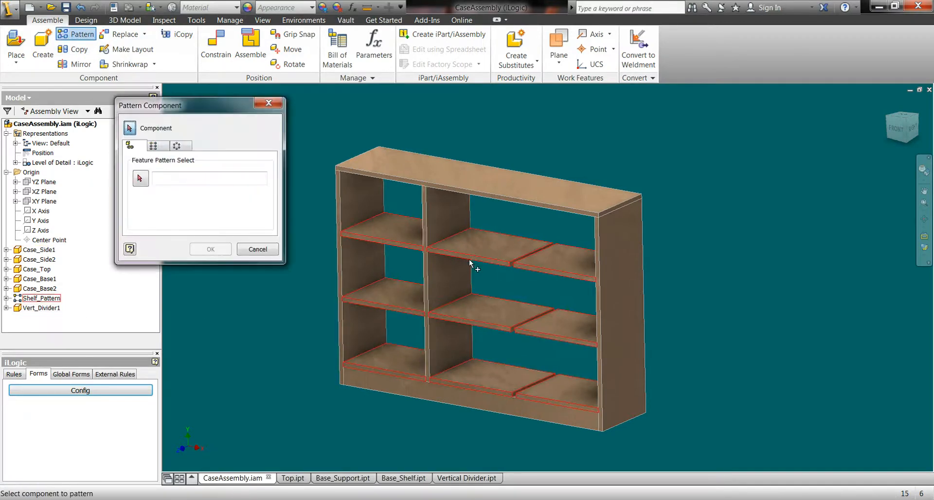
left_click(441, 217)
left_click(153, 145)
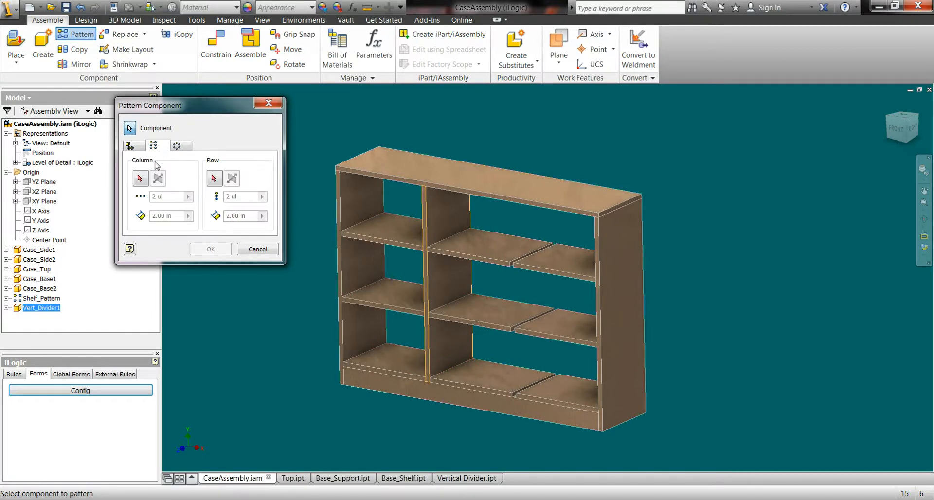
left_click(41, 211)
Step: Set the divider pattern's column count to Shelf_Columns - 1 and its spacing to Column_Width, and create the pattern
left_click(163, 196)
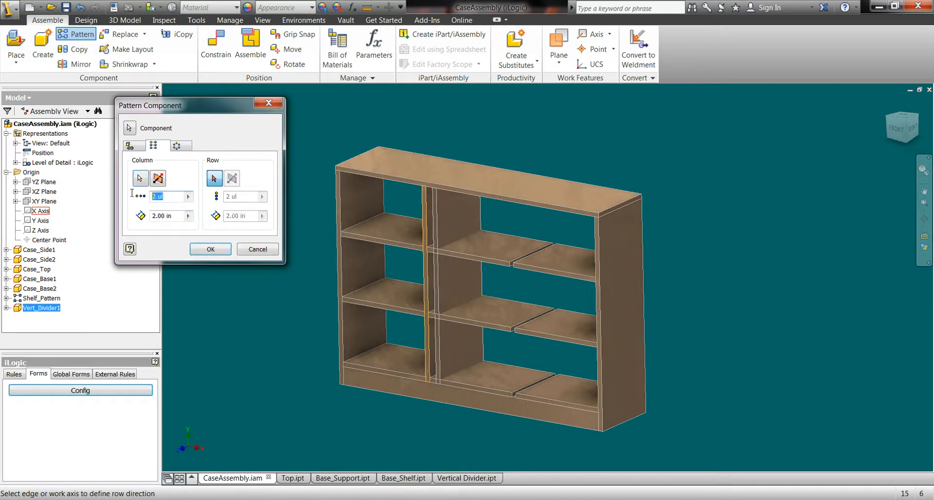
type("Che")
key("BackSpace")
key("BackSpace")
key("BackSpace")
left_click(188, 197)
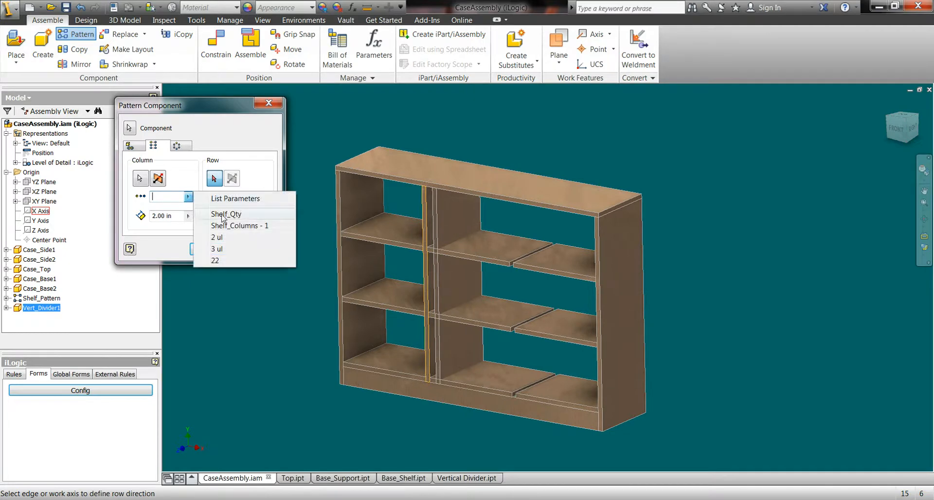
left_click(239, 223)
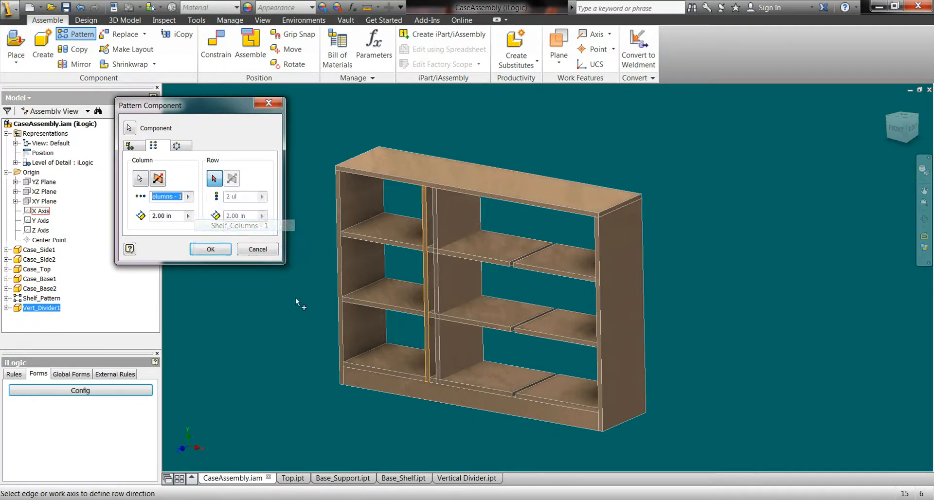
left_click(188, 216)
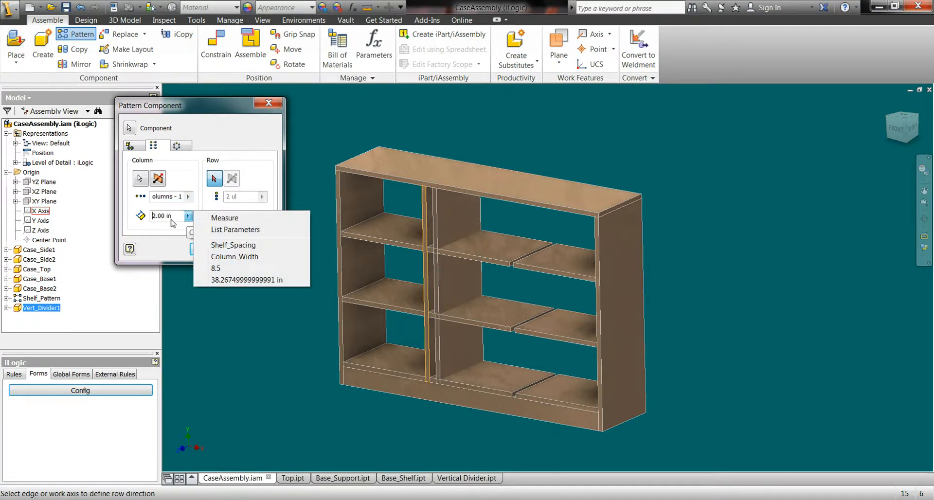
left_click(228, 257)
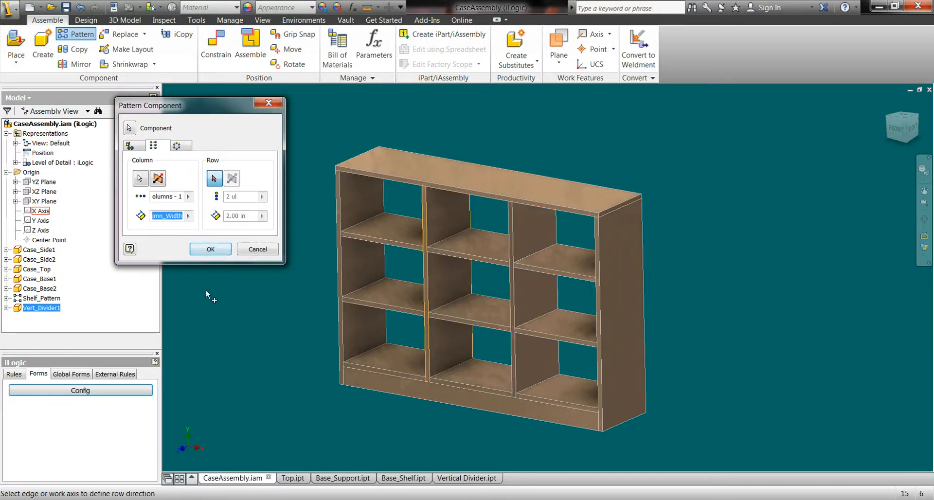
left_click(210, 249)
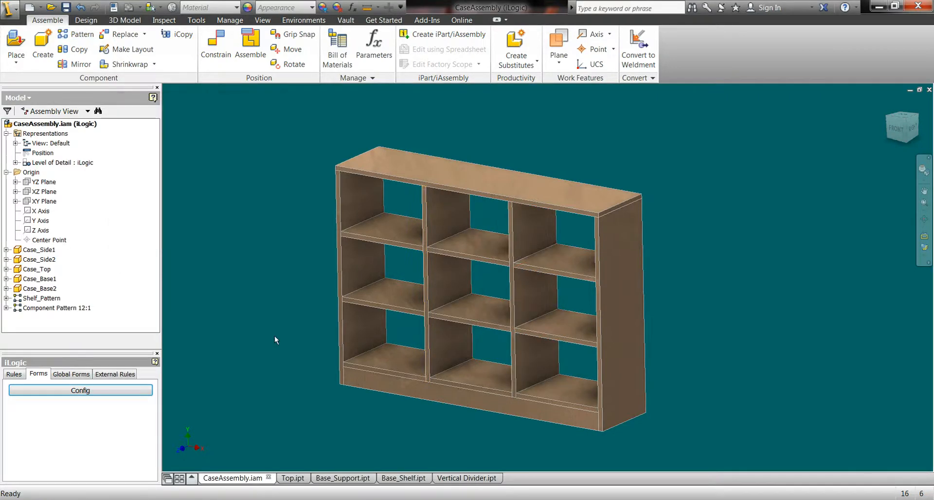
Step: Test the divider pattern in the Config form by setting Shelf_Columns to 1 and finally 2
left_click(54, 391)
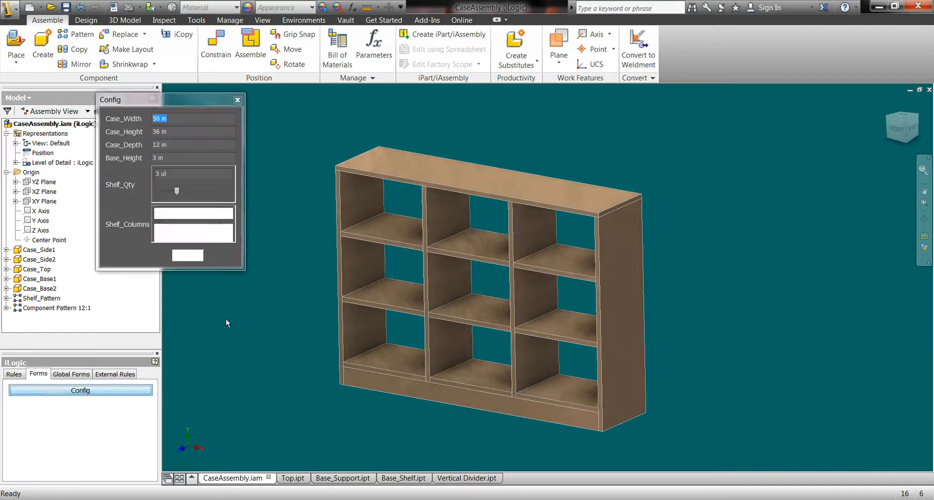
left_click_drag(204, 232, 160, 231)
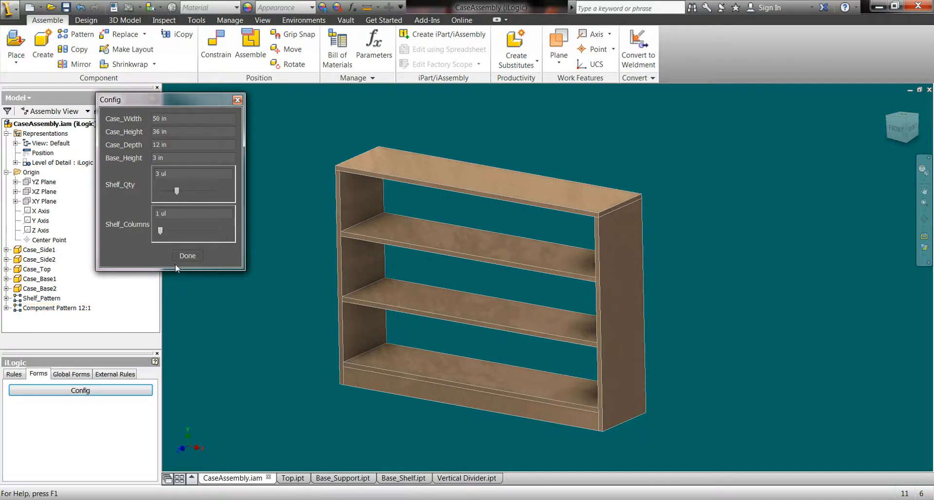
left_click_drag(161, 230, 183, 231)
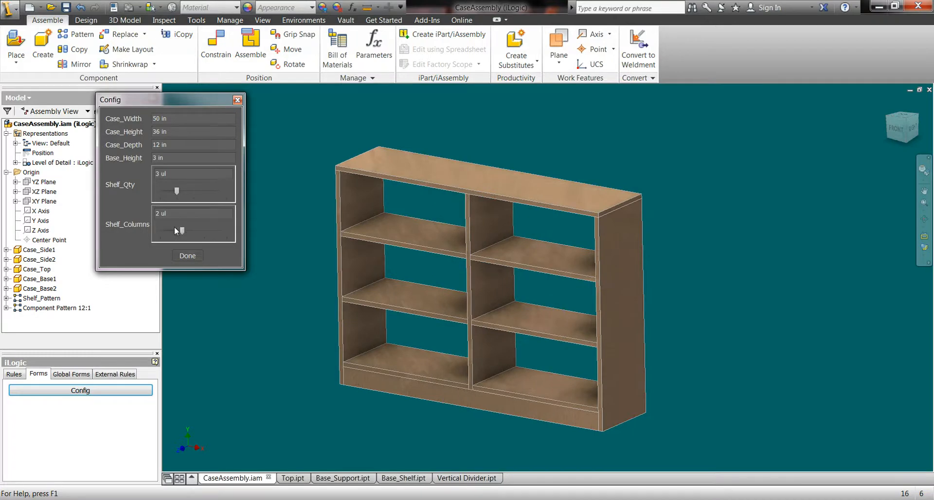
left_click(188, 255)
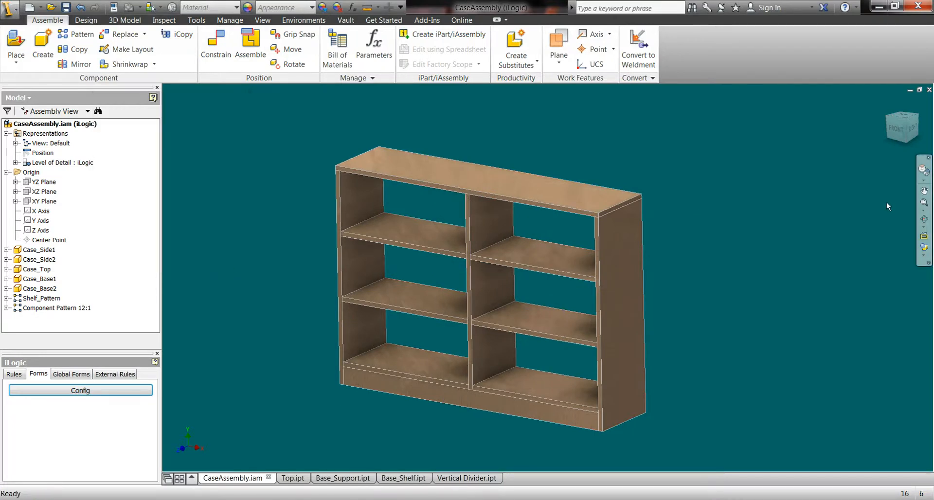